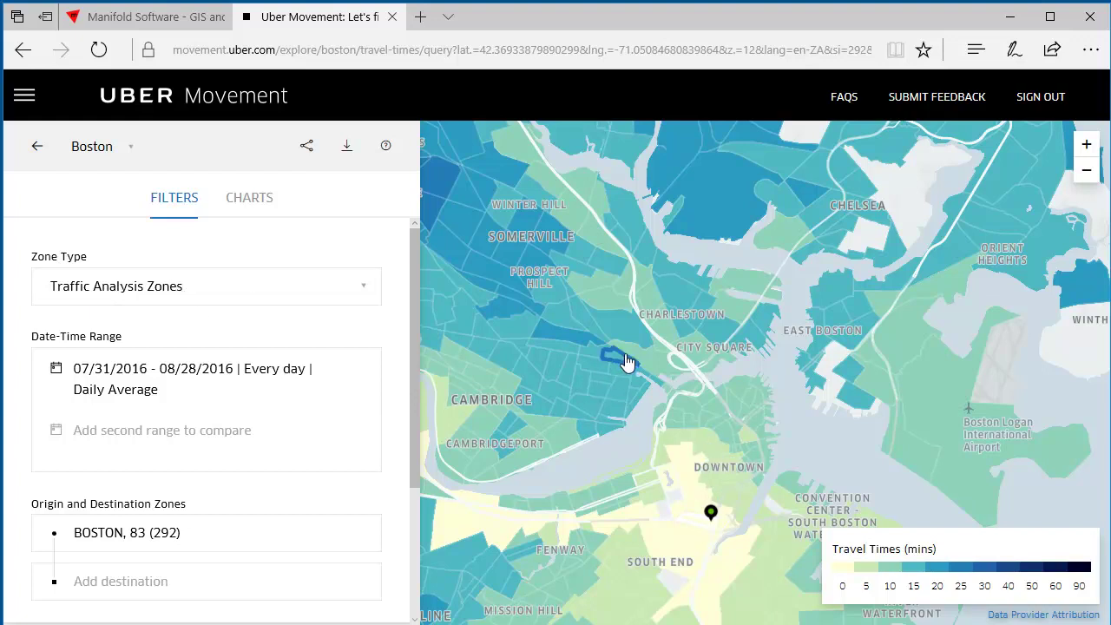
- Set CAMBRIDGE, 635 as the destination to show the 19min 3sec average, checking the Download data options
left_click(603, 394)
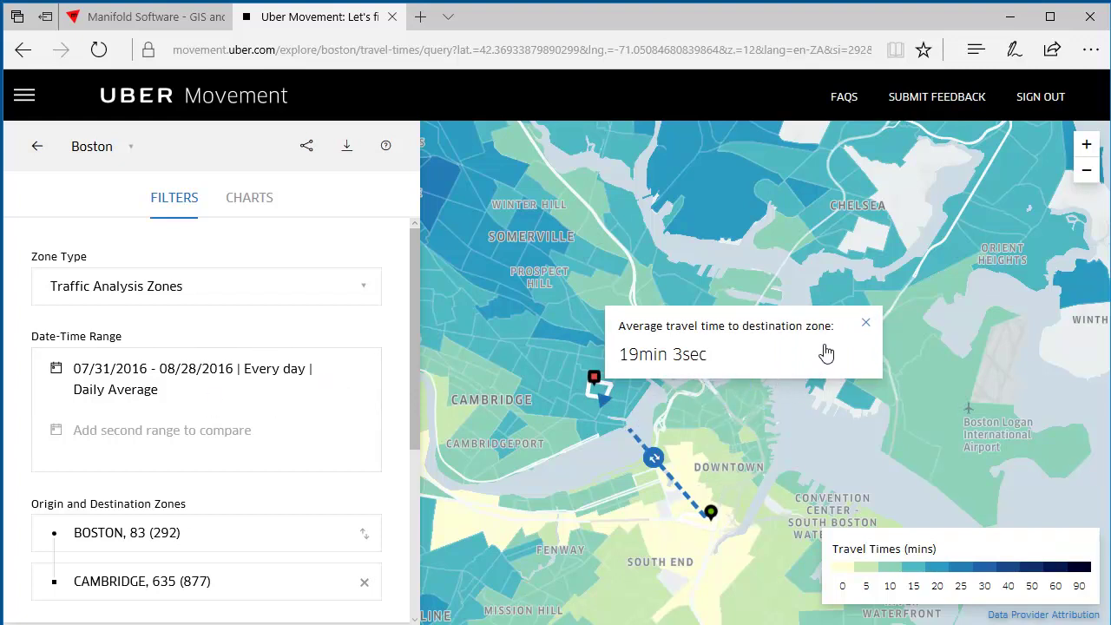
left_click(346, 146)
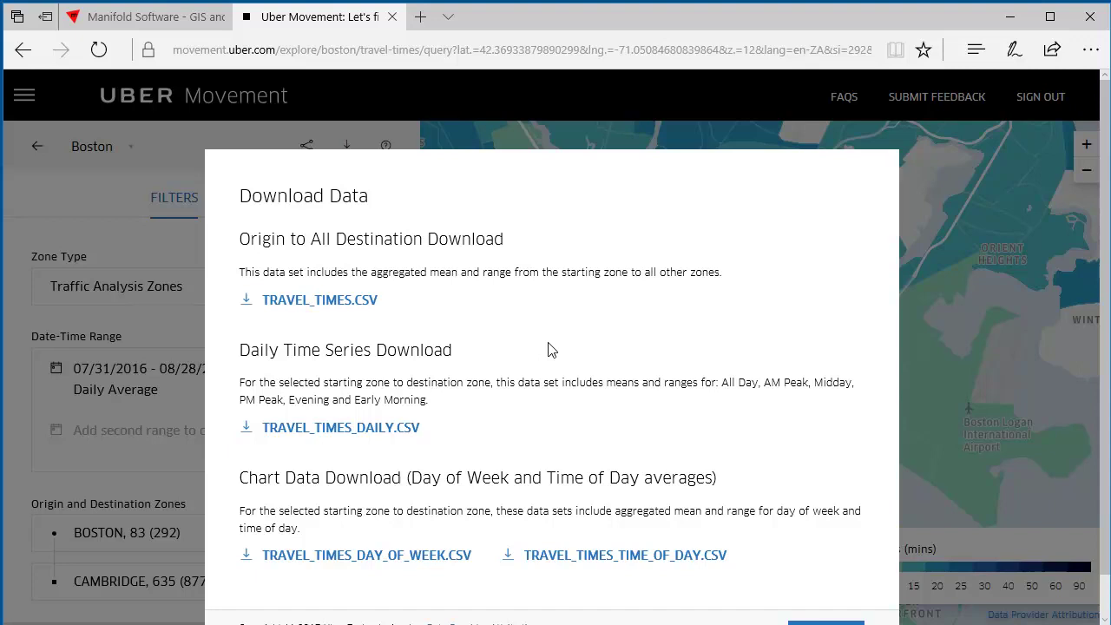
key("Escape")
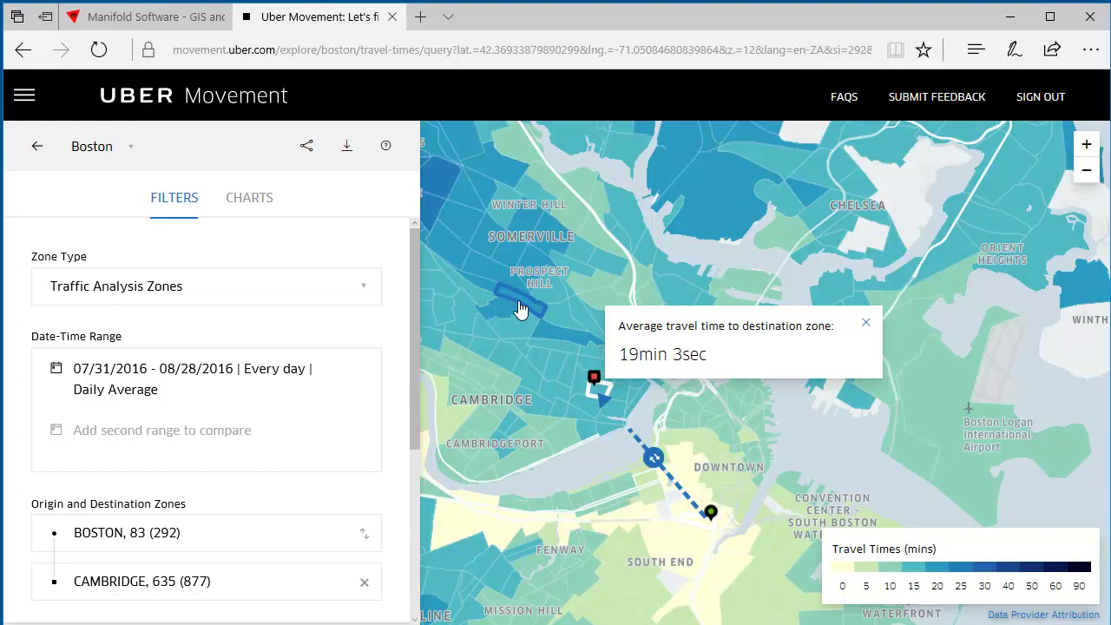
- Switch to the Manifold Software site and go through Free to the Manifold Viewer downloads page
left_click(160, 26)
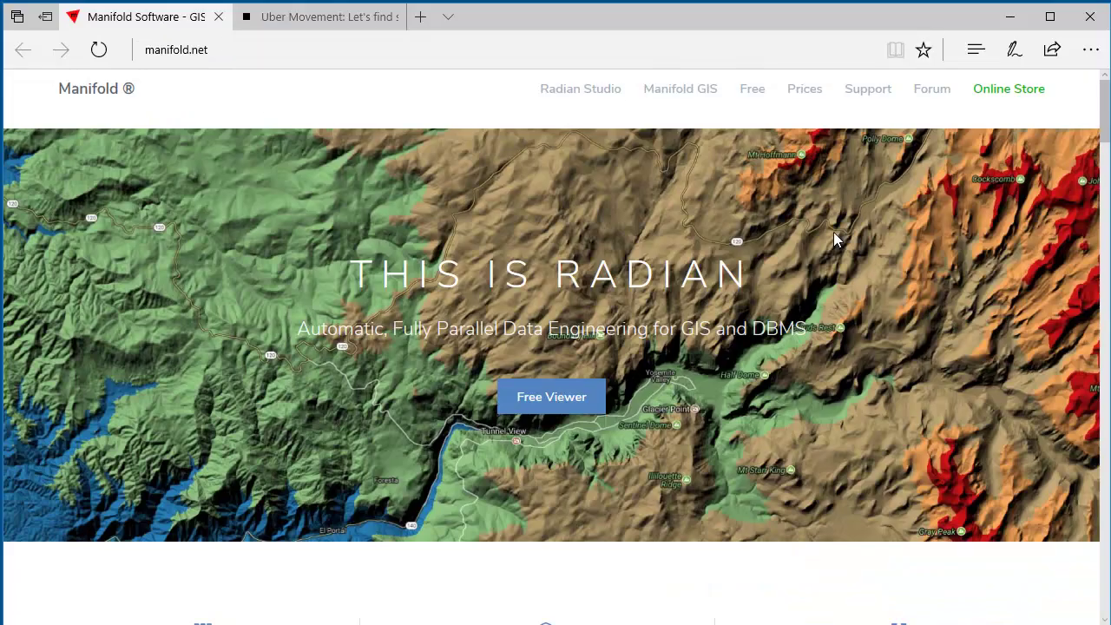
left_click(759, 102)
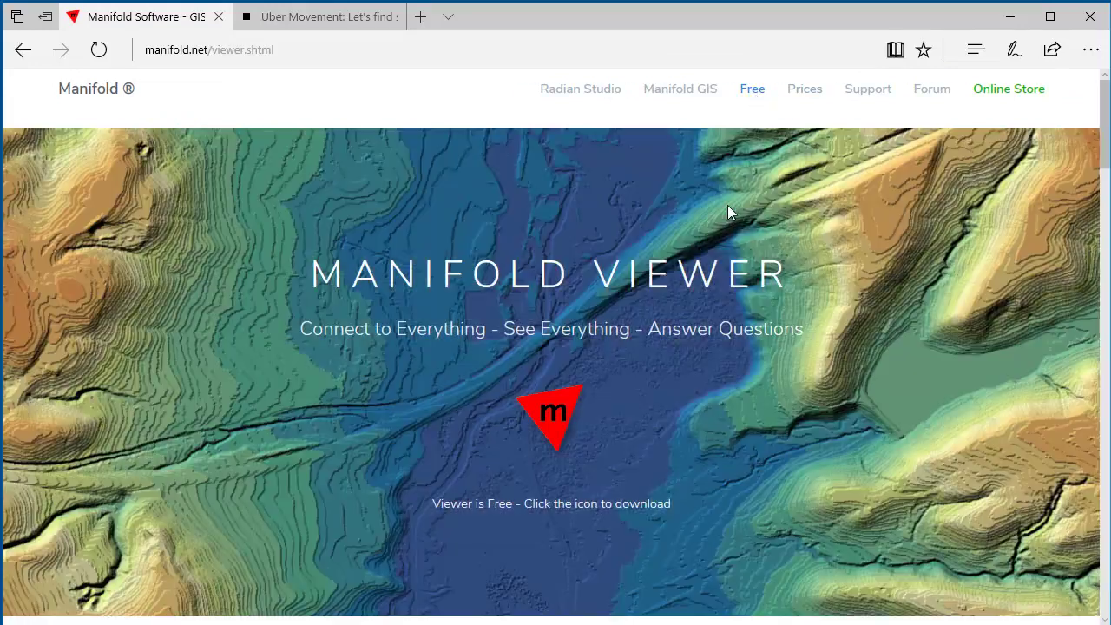
left_click(556, 424)
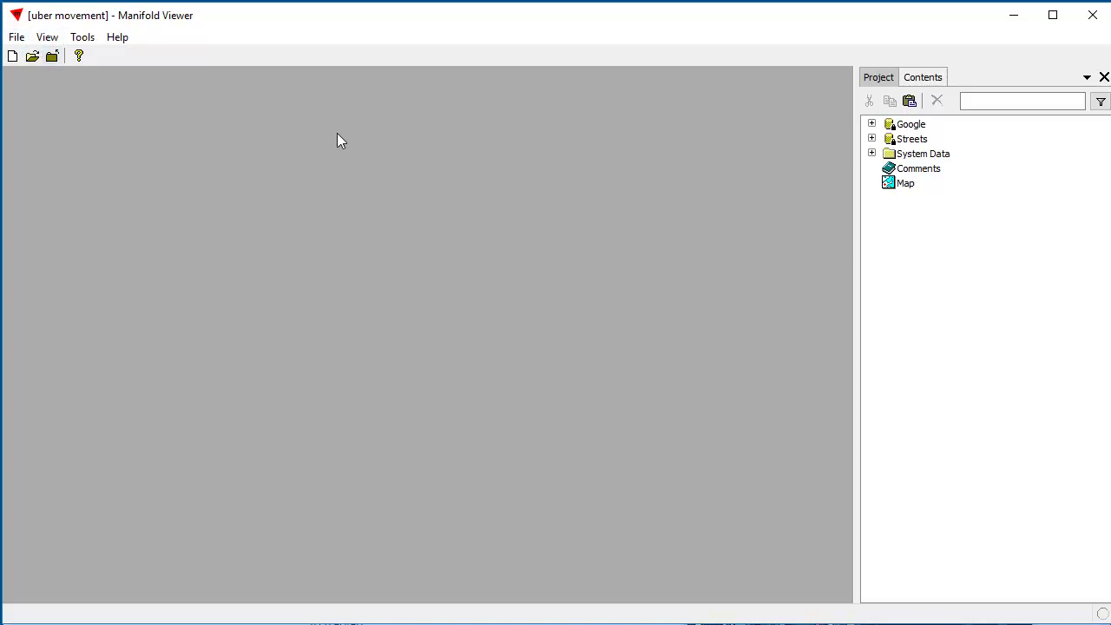
- Import Boston_Travel_Times Traffic Analysis Zones.csv and open the resulting table
left_click(16, 39)
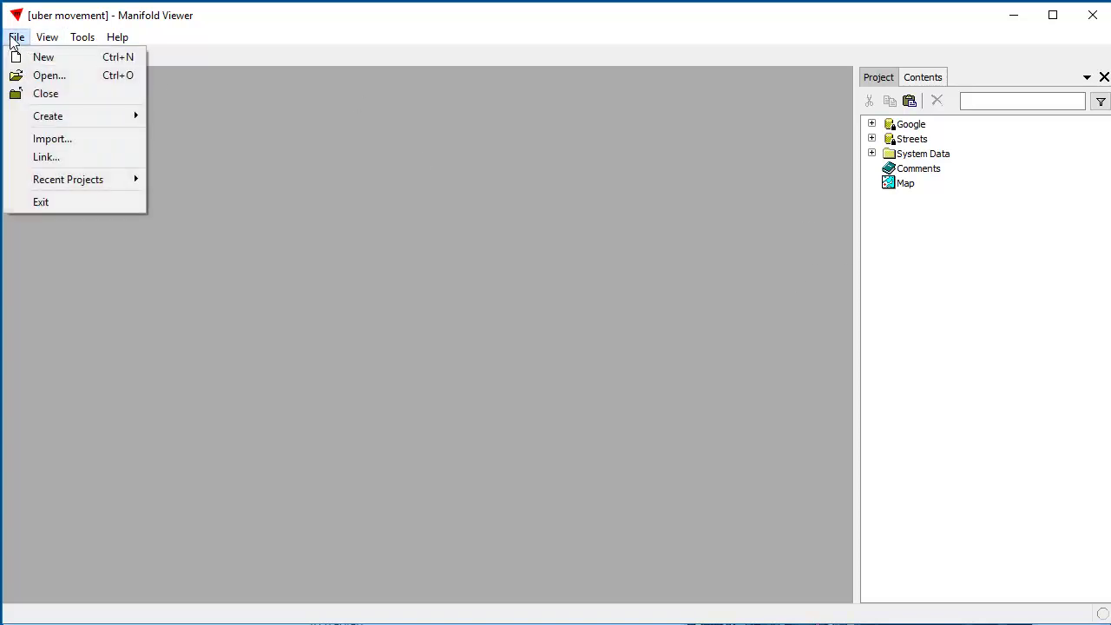
left_click(51, 139)
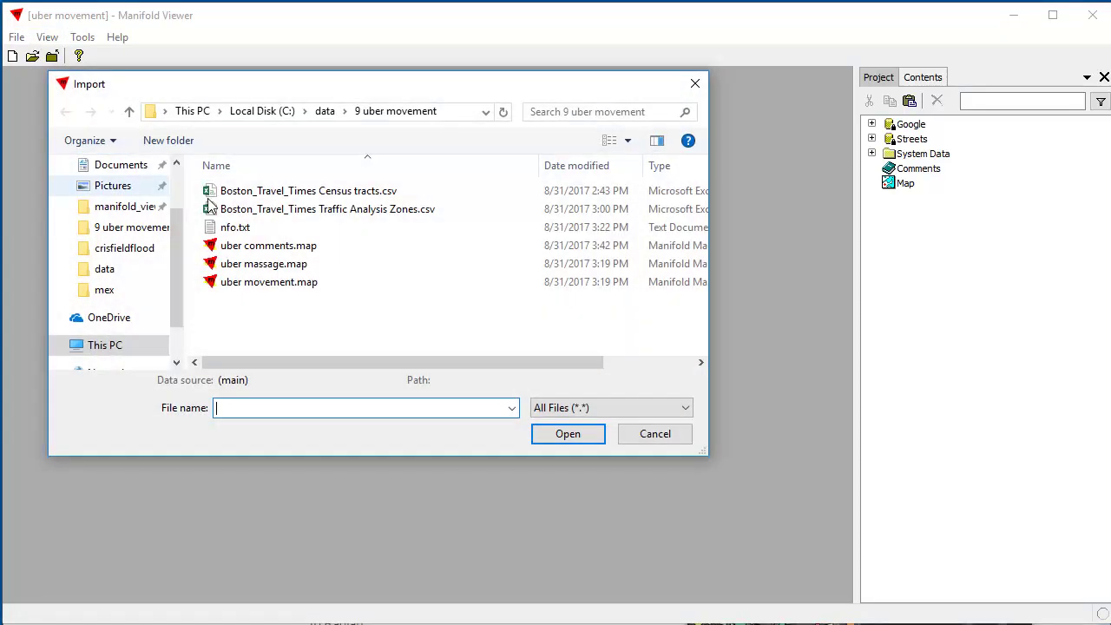
left_click(369, 210)
left_click(585, 437)
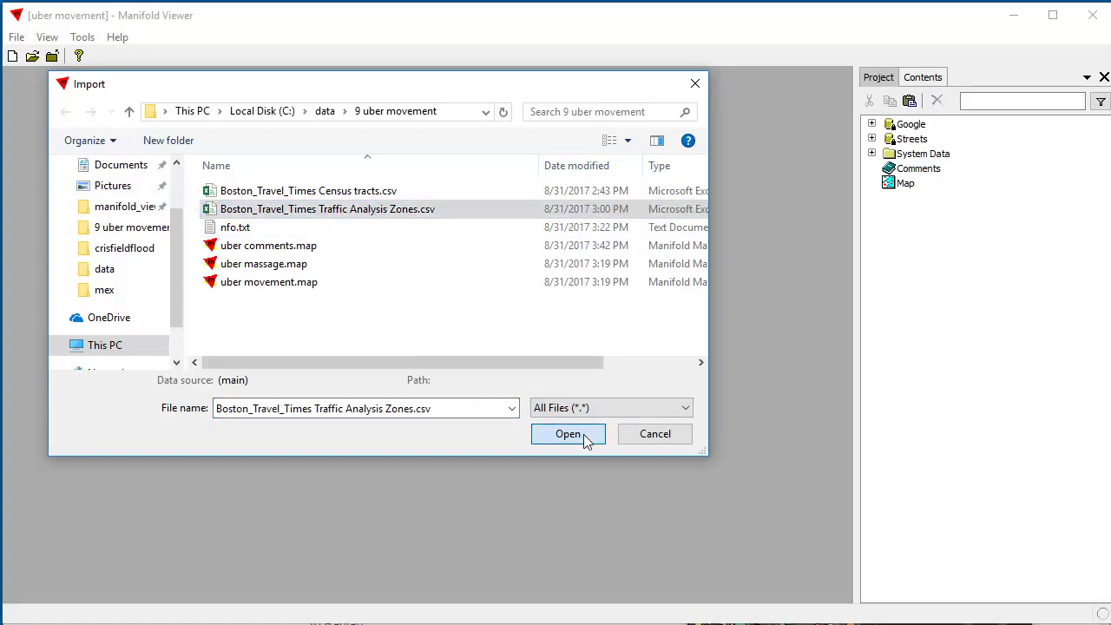
double_click(1007, 170)
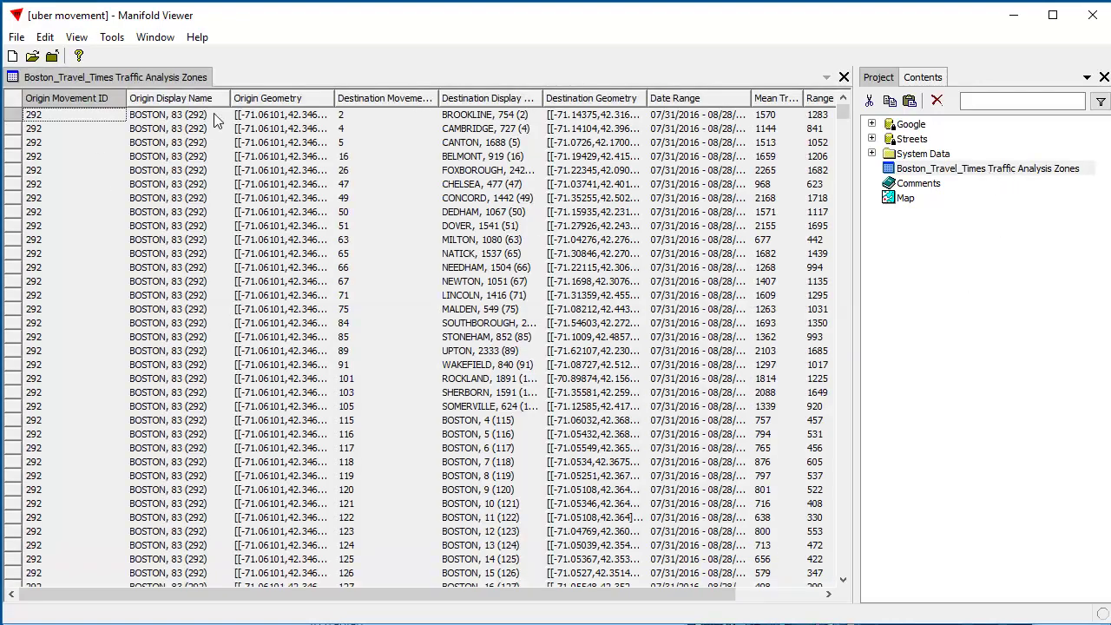
left_click_drag(735, 594, 634, 599)
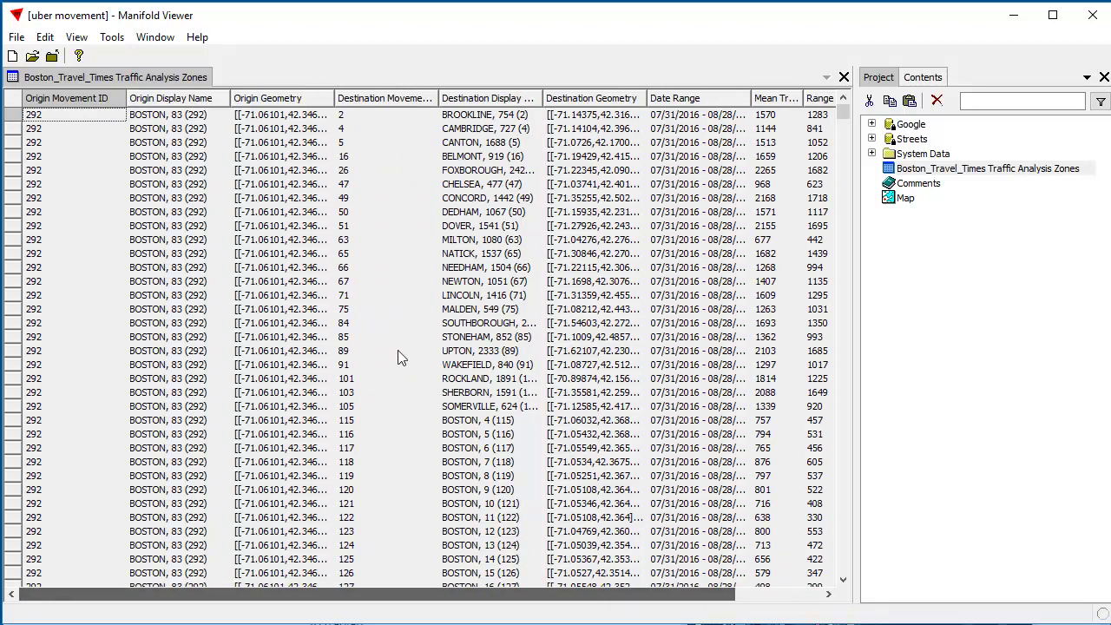
- Add an int64 field named mfd_id in the table's schema
left_click(50, 39)
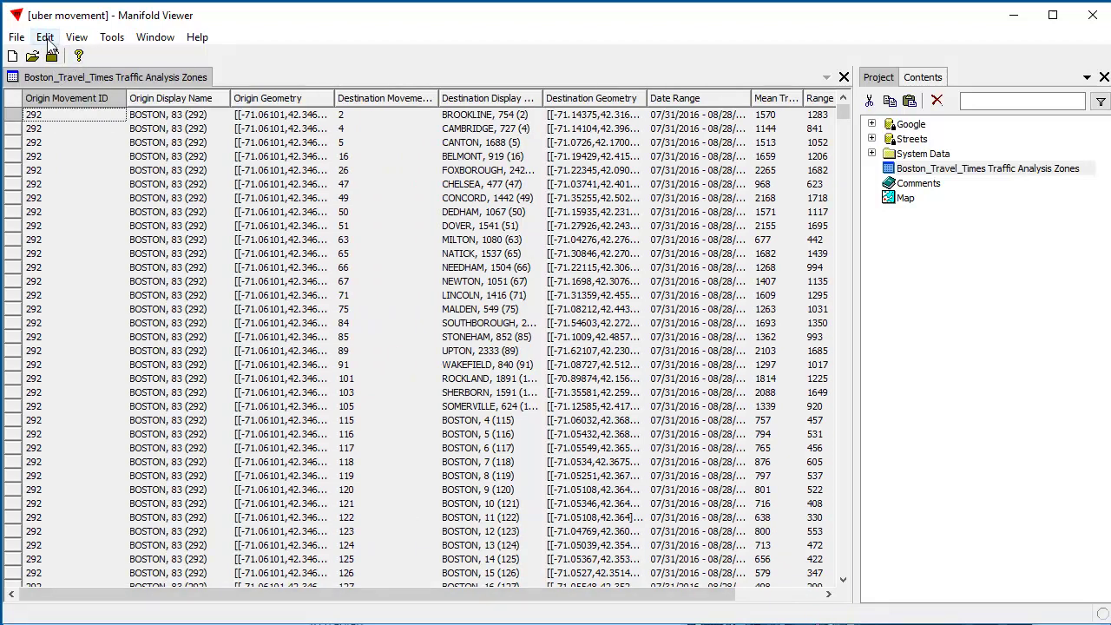
left_click(86, 306)
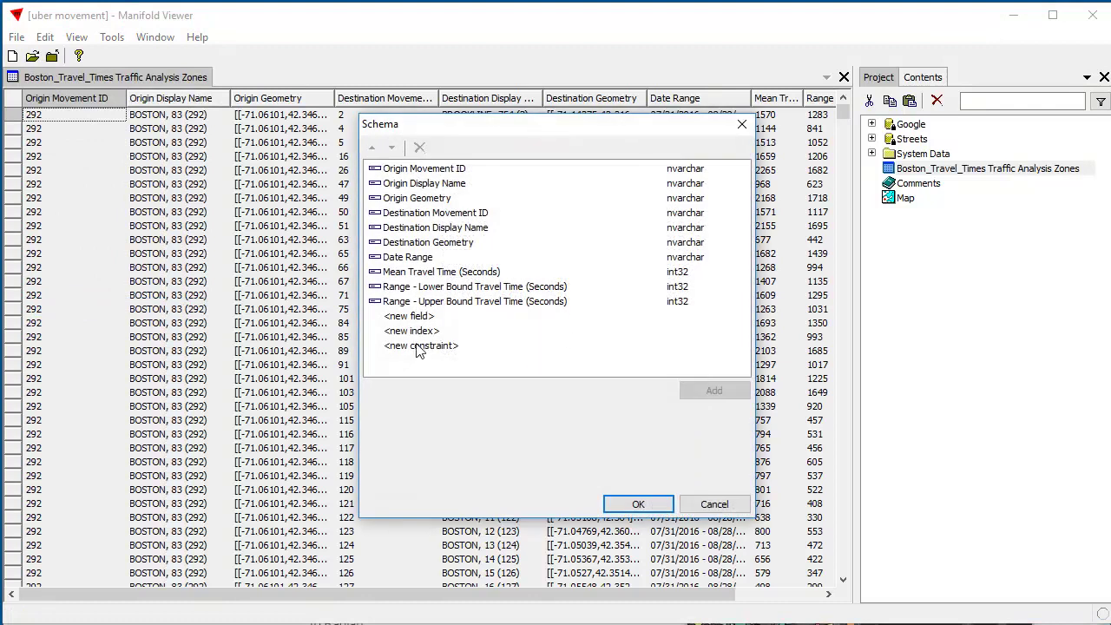
left_click(409, 316)
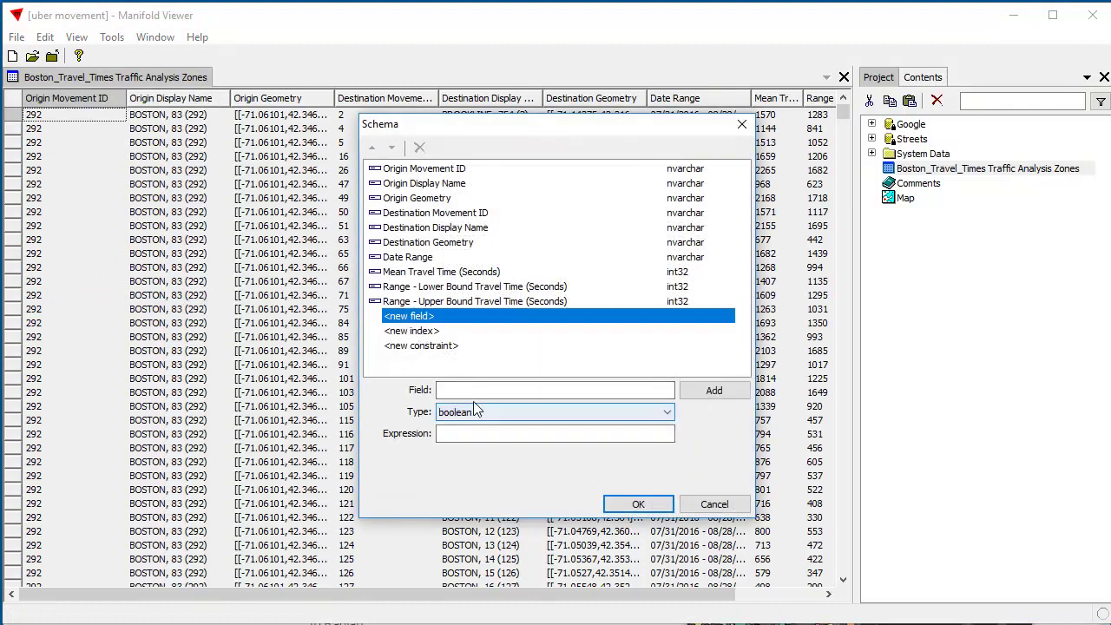
left_click(464, 389)
type("mfd_id")
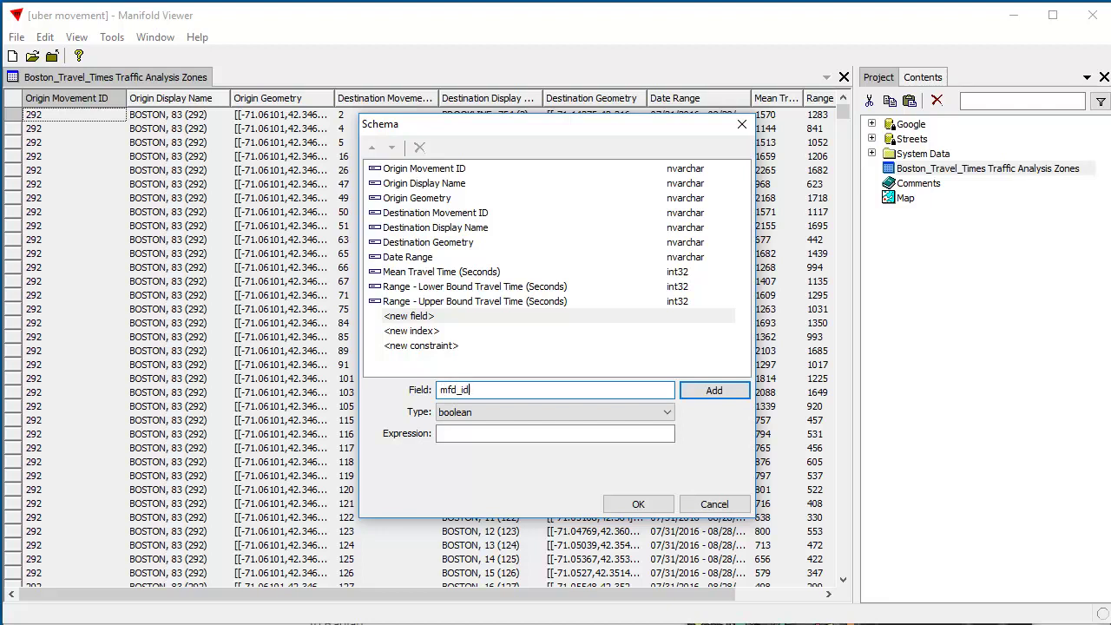
left_click(664, 415)
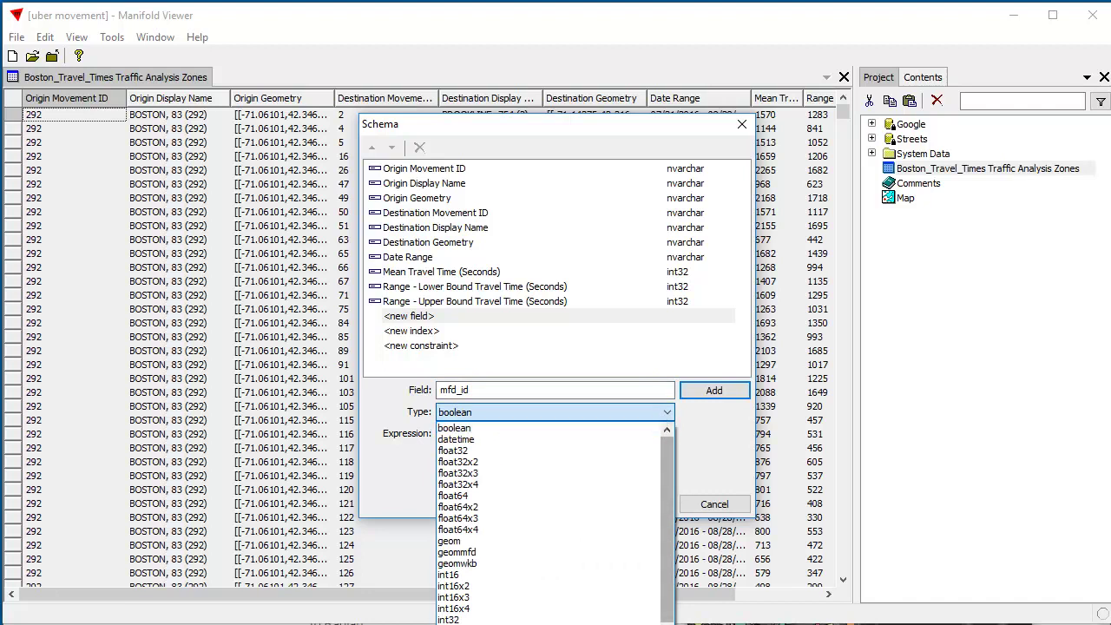
left_click(525, 530)
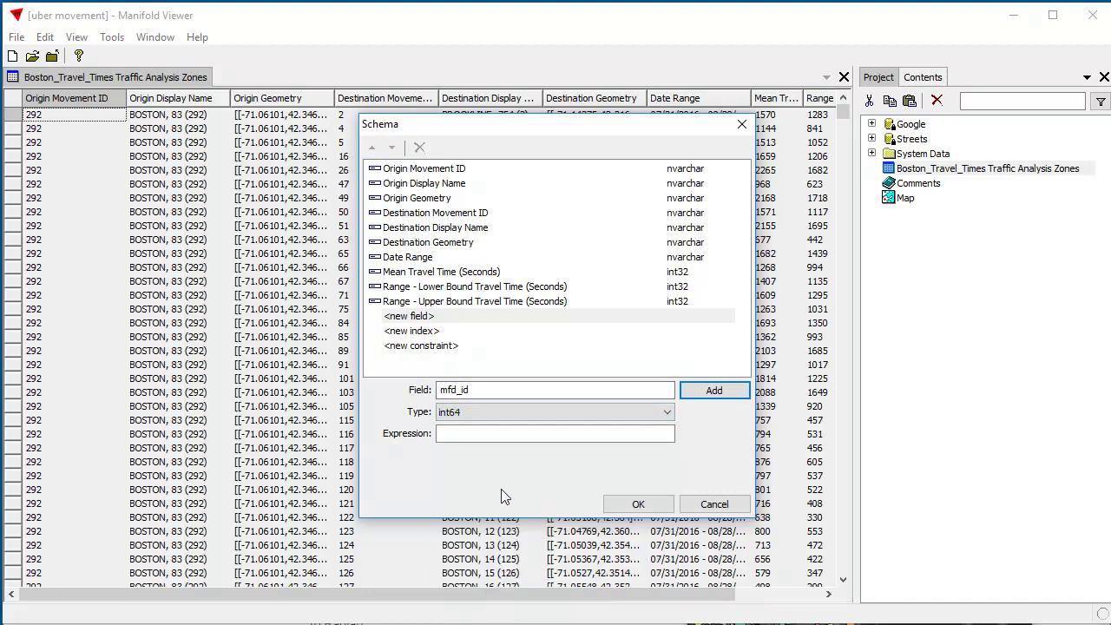
left_click(714, 390)
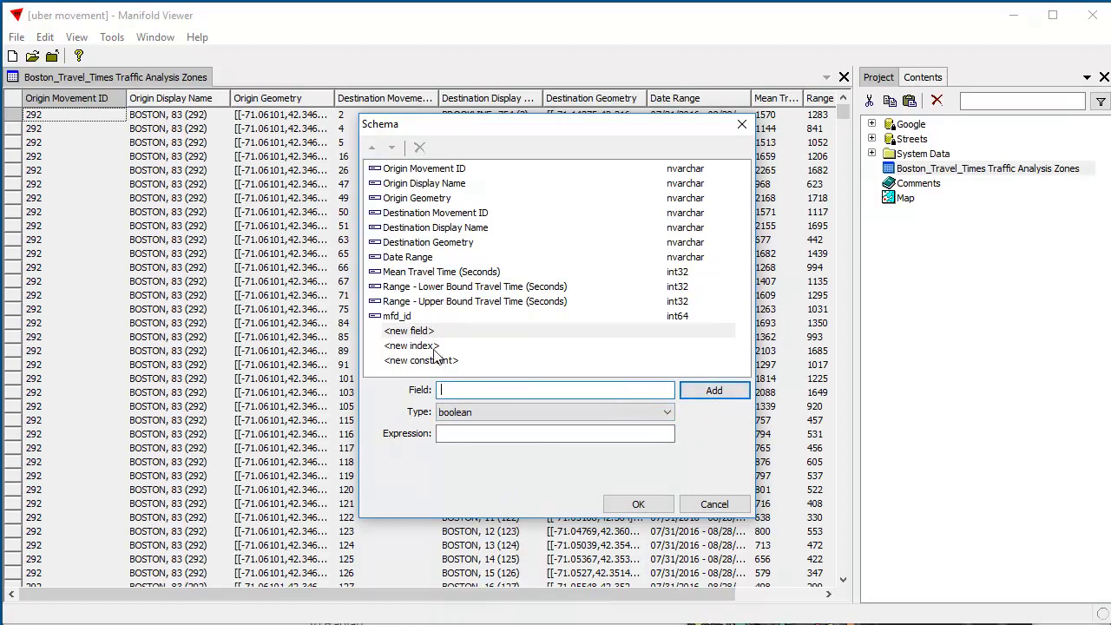
- Add a btree index mfd_id_x on mfd_id and apply the schema changes
left_click(431, 351)
left_click(460, 389)
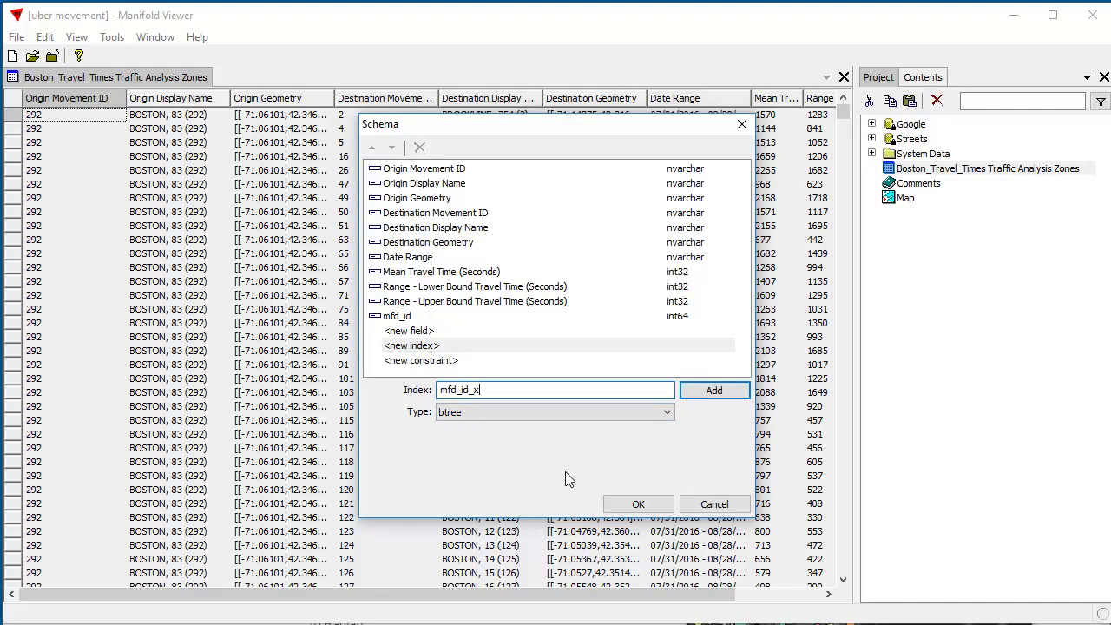
left_click(711, 391)
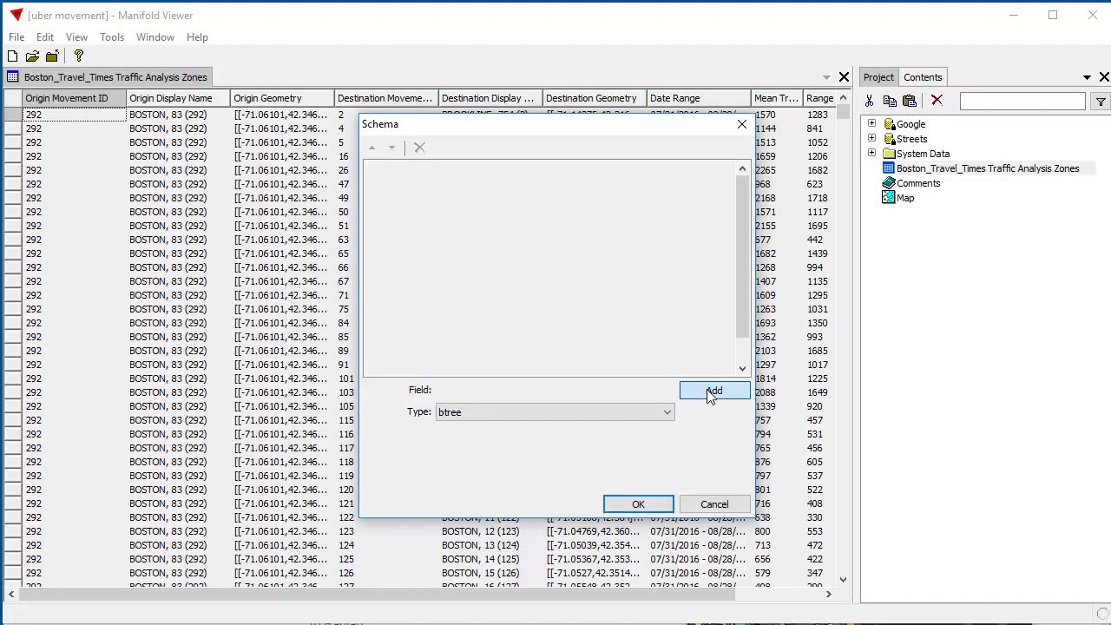
left_click(549, 392)
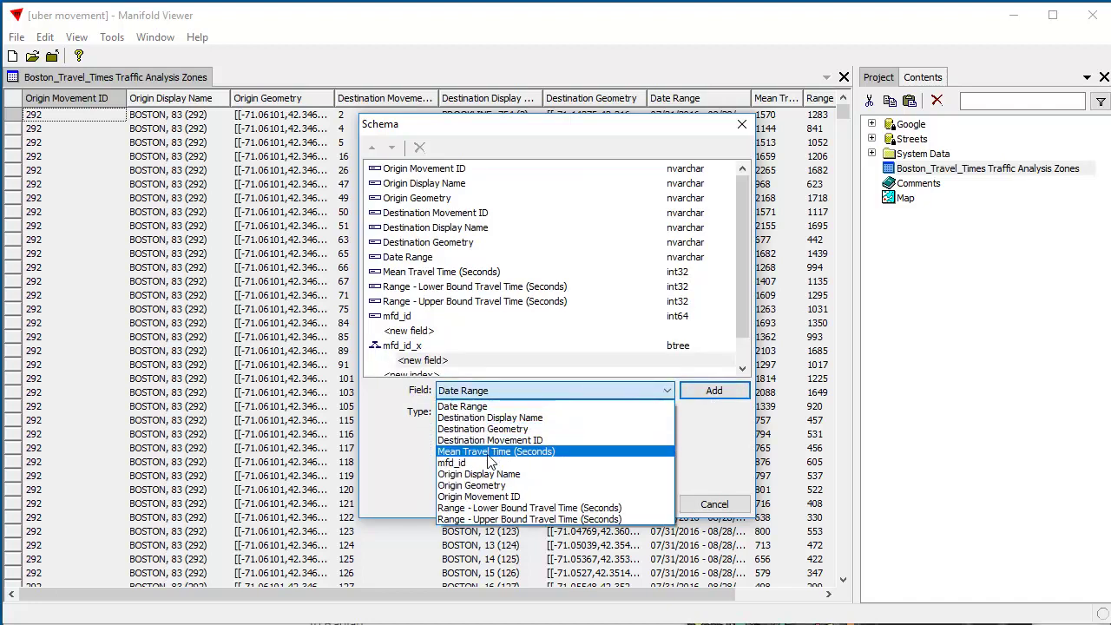
left_click(512, 463)
left_click(707, 392)
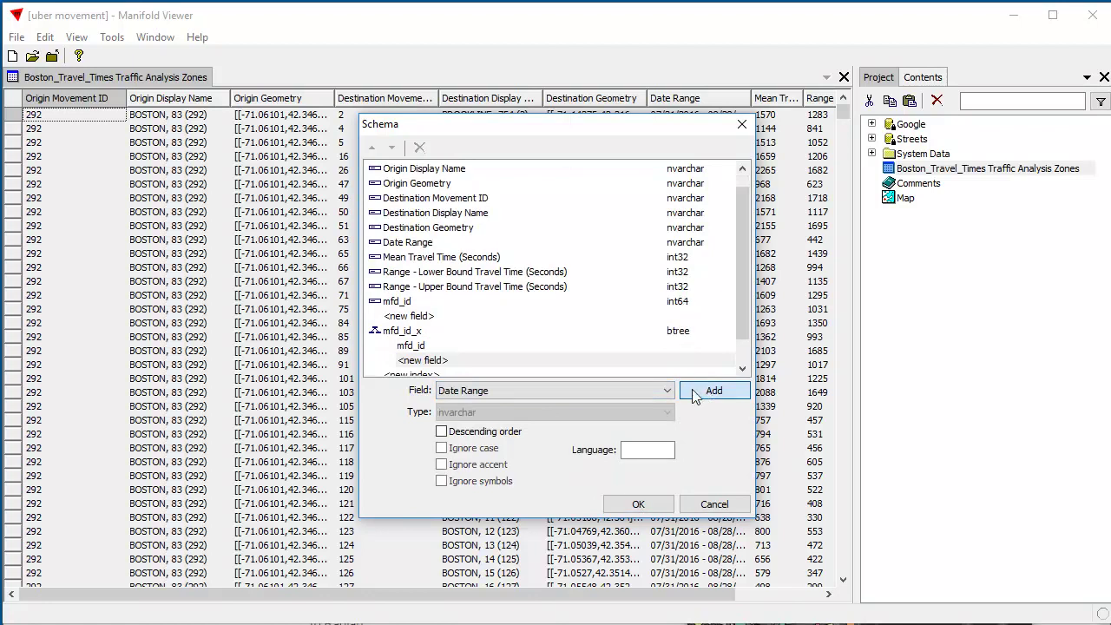
left_click(638, 504)
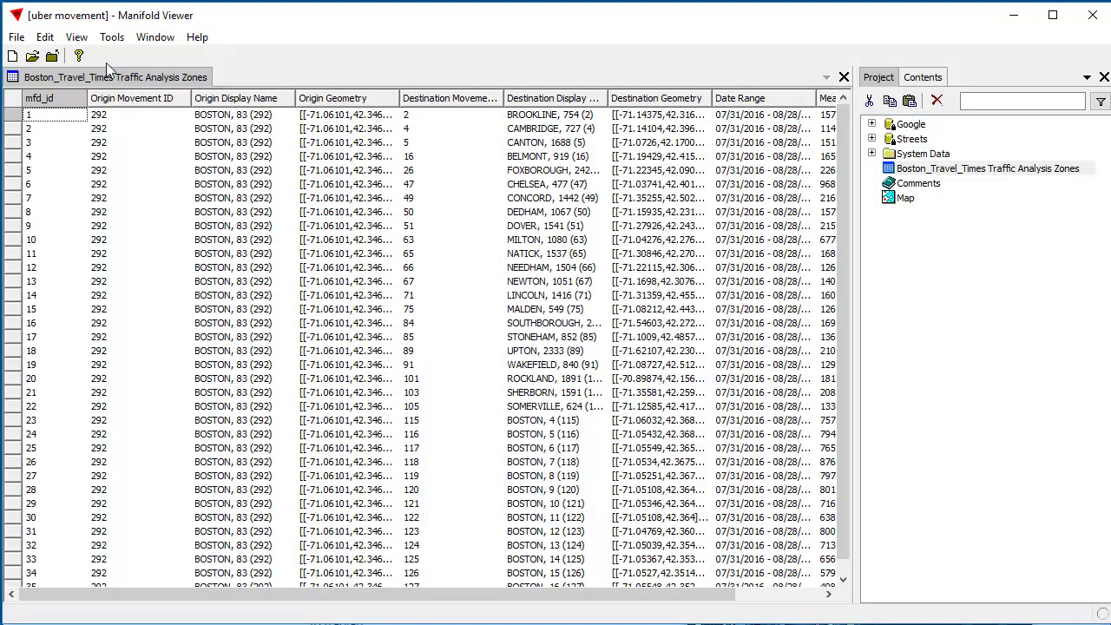
- Narrow Origin Movement ID and resize Destination Geometry so its coordinates show, scrolling right
left_click_drag(191, 97, 143, 95)
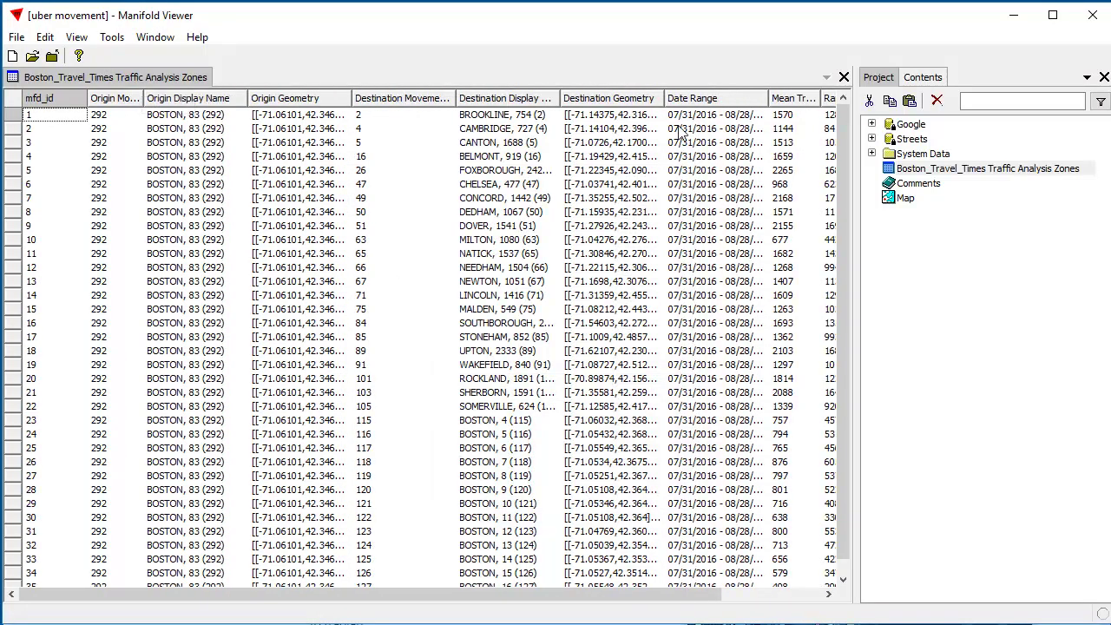
left_click_drag(769, 98, 752, 104)
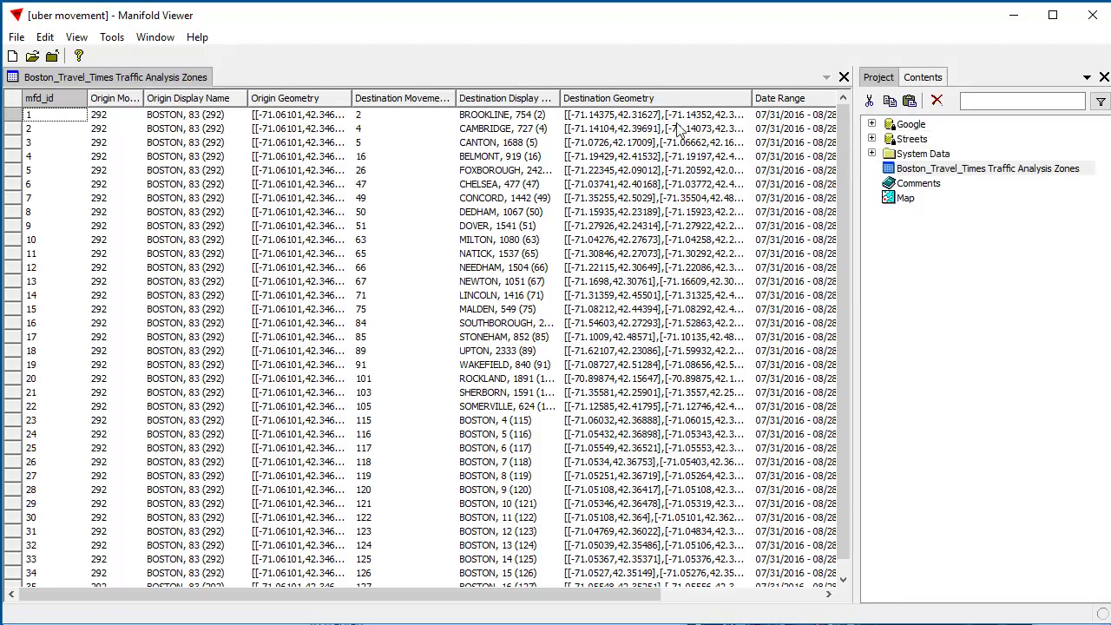
left_click_drag(646, 594, 831, 618)
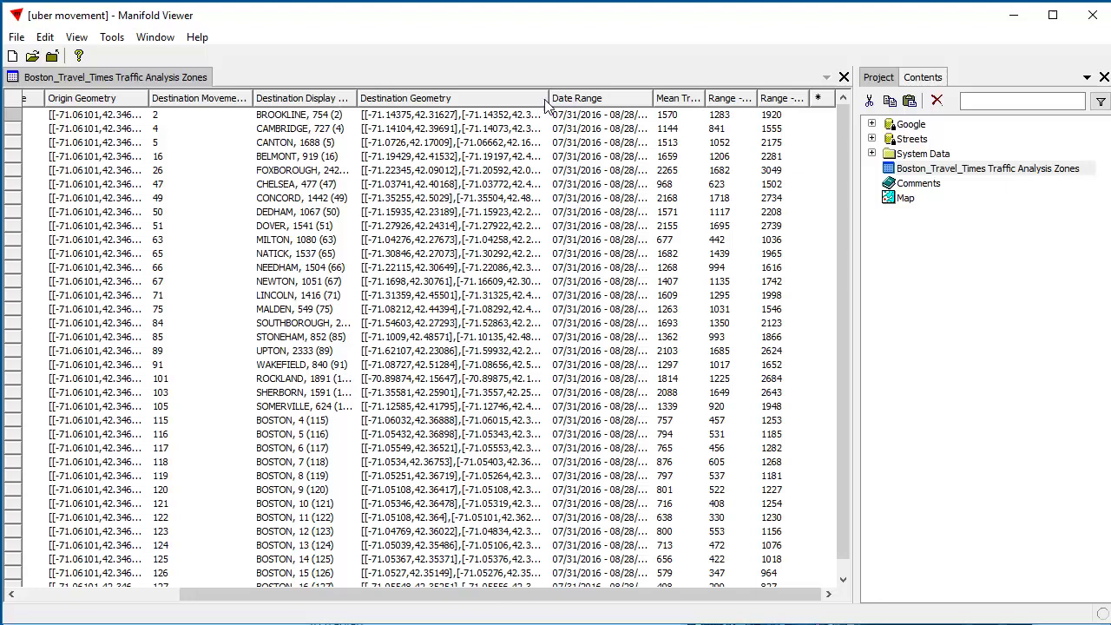
left_click_drag(547, 98, 491, 98)
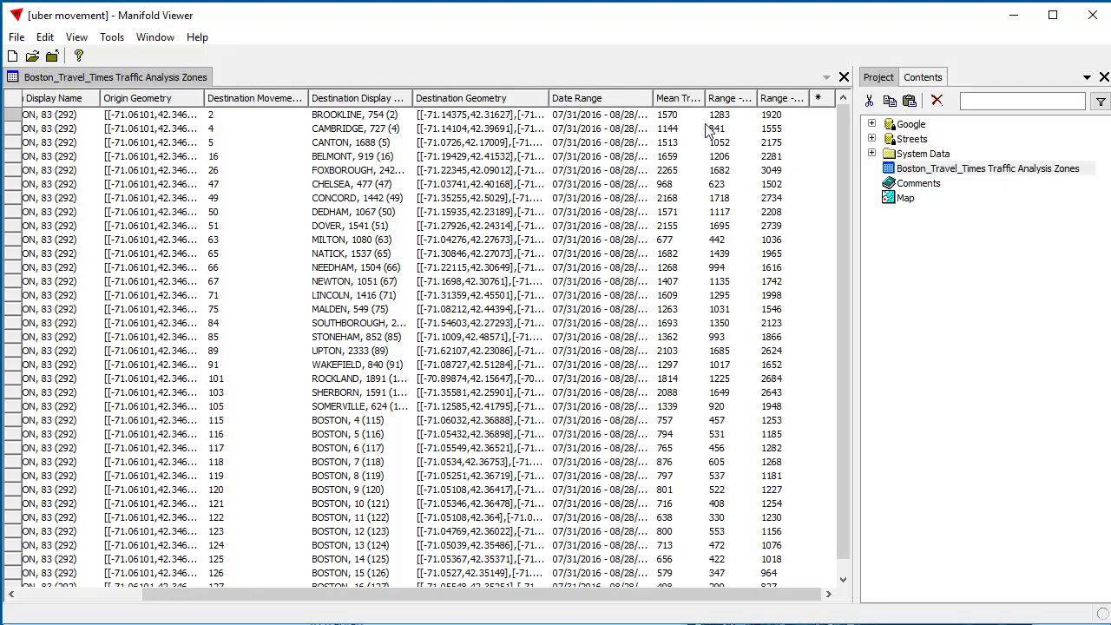
- Define a new geom field named Geom, set to compute its values from a custom expression
left_click(819, 99)
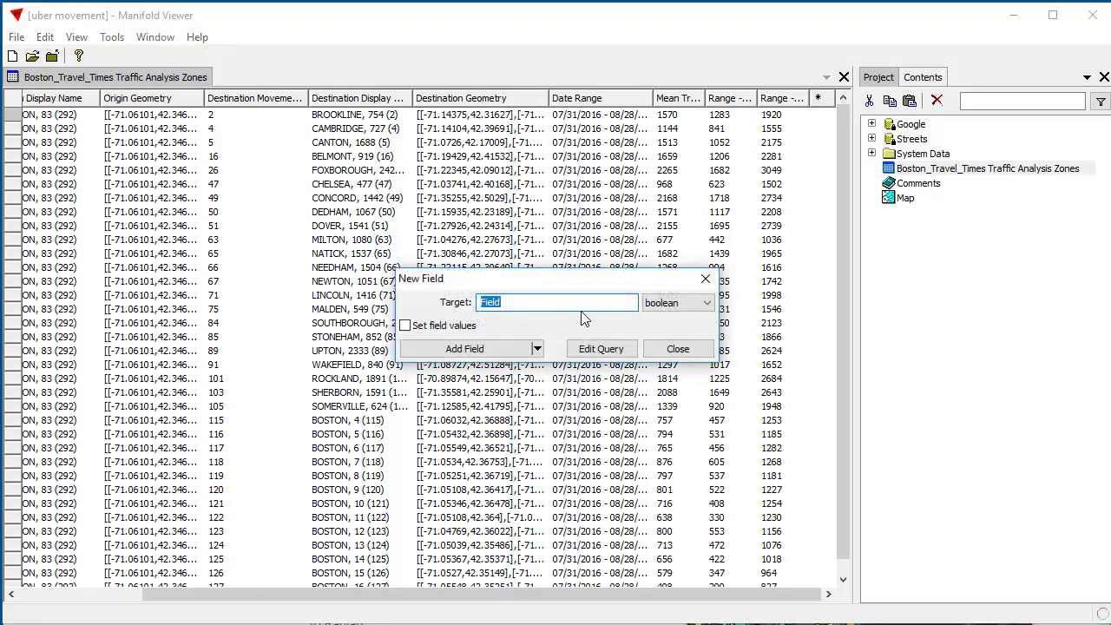
type("Geom")
left_click(695, 302)
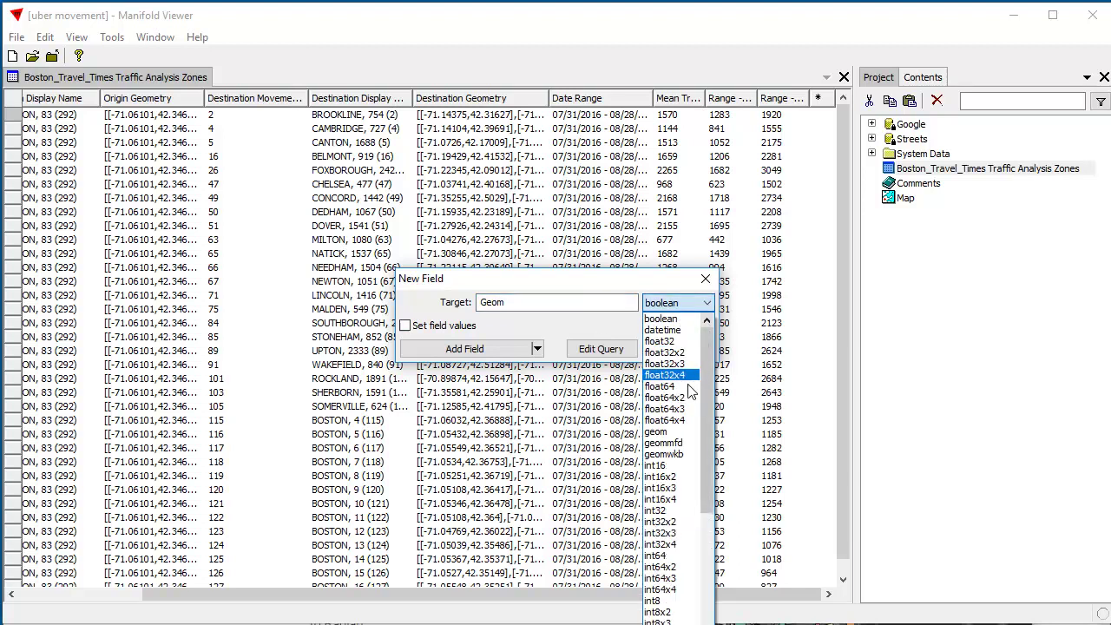
left_click(653, 432)
left_click_drag(490, 285, 196, 165)
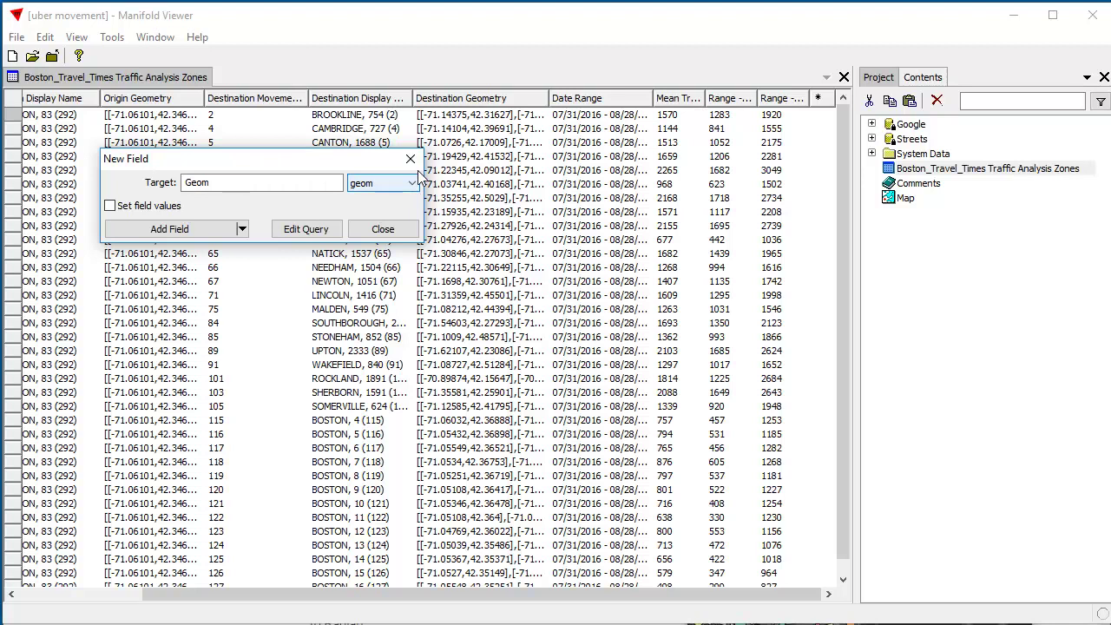
left_click(109, 205)
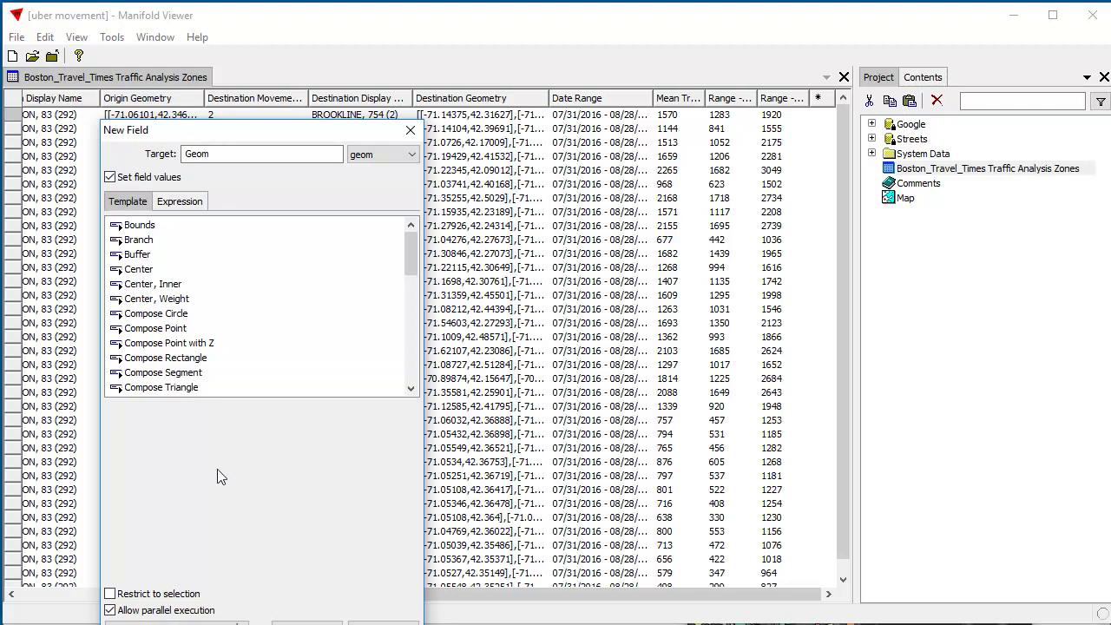
left_click(182, 202)
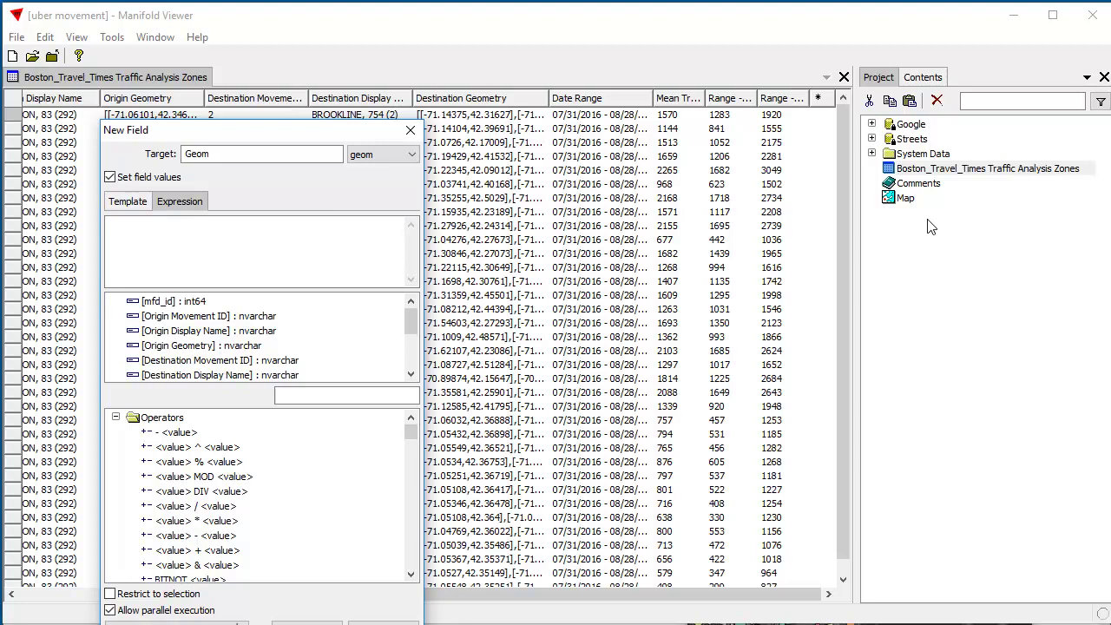
- Copy the StringWktGeom expression from Comments, then close Comments
double_click(920, 184)
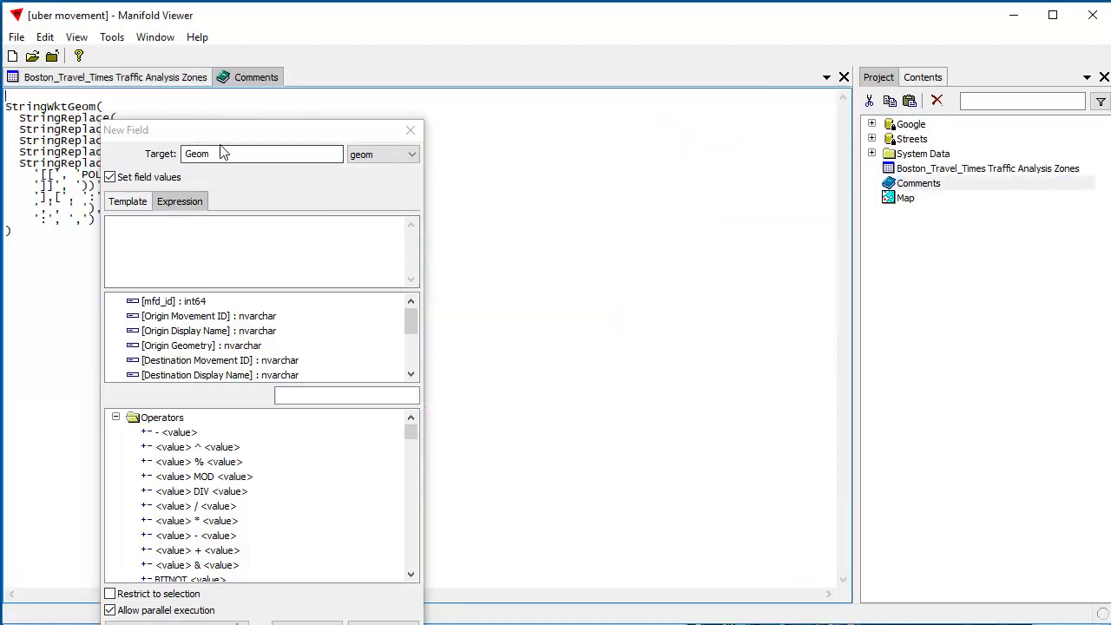
left_click_drag(251, 134, 531, 136)
left_click_drag(52, 256, 5, 106)
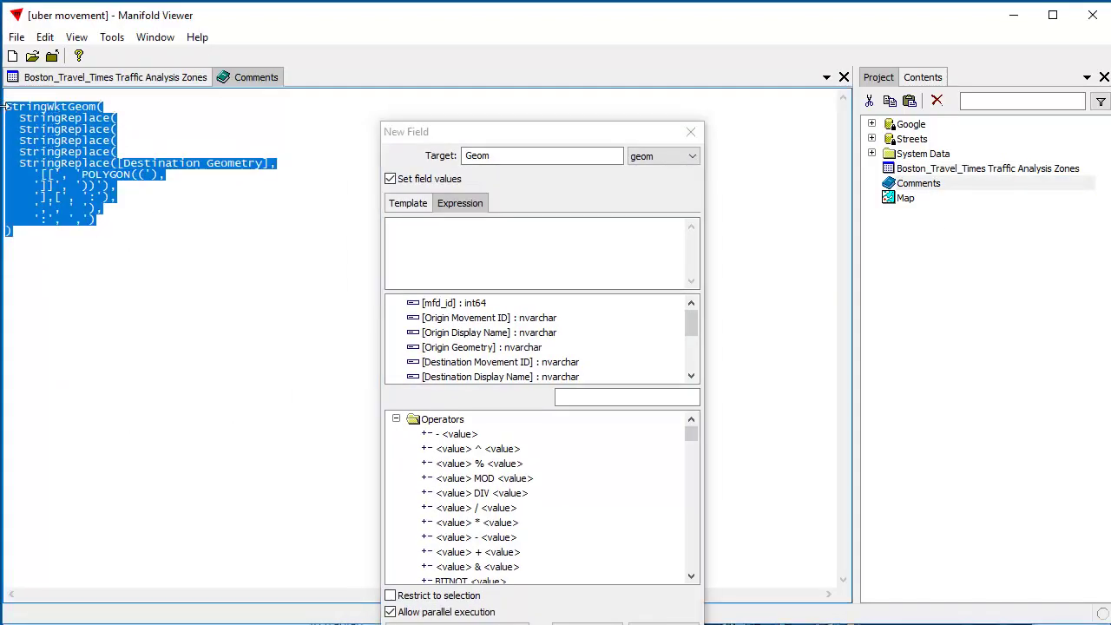
right_click(52, 138)
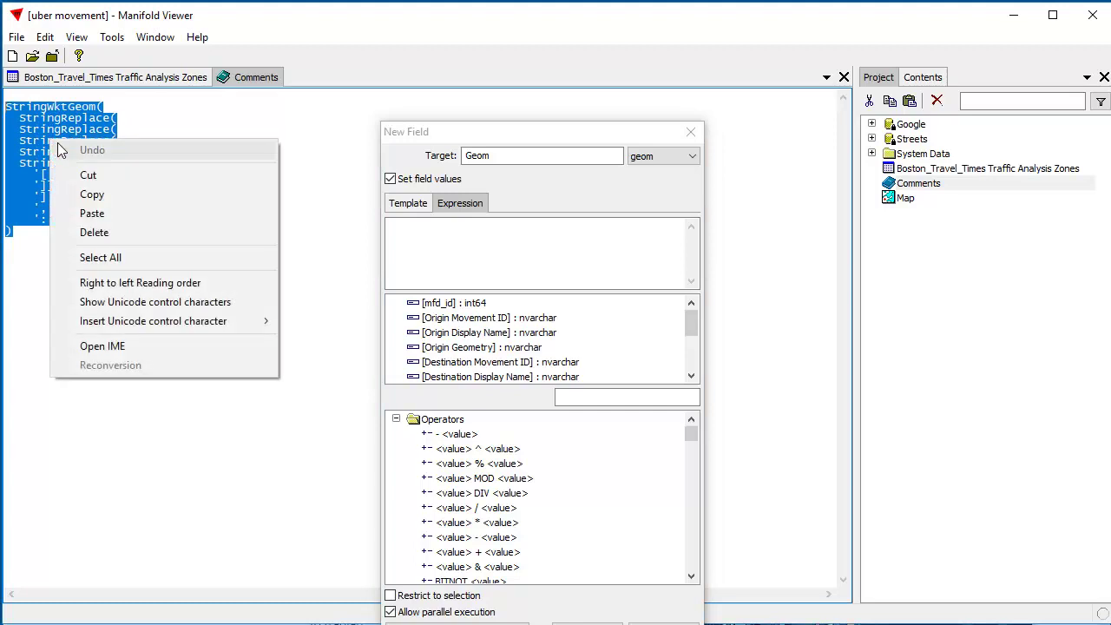
left_click(92, 194)
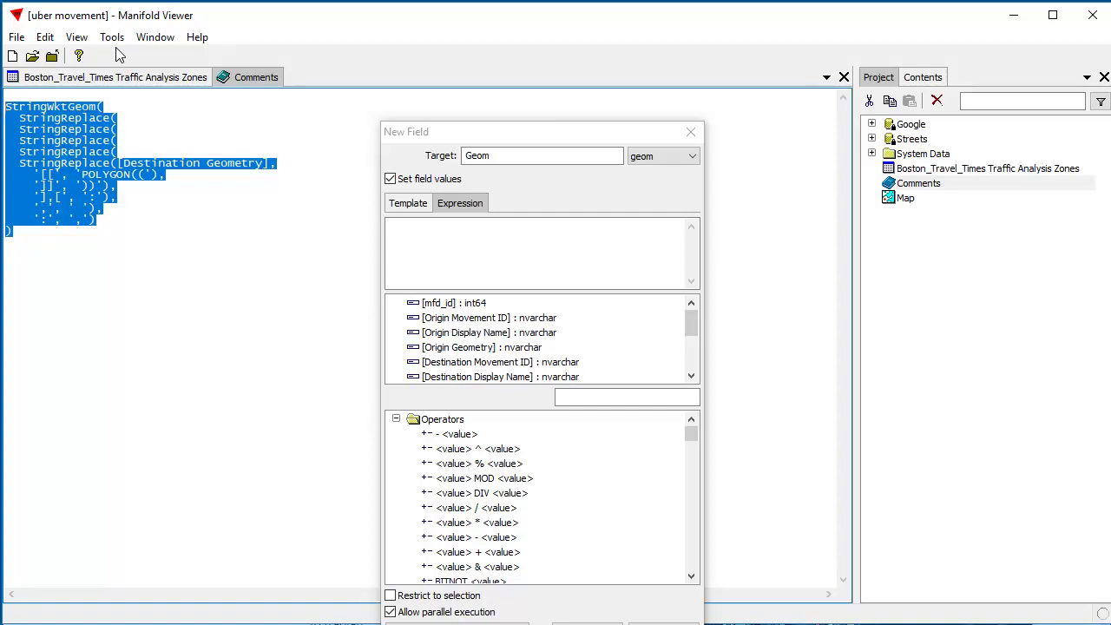
right_click(22, 157)
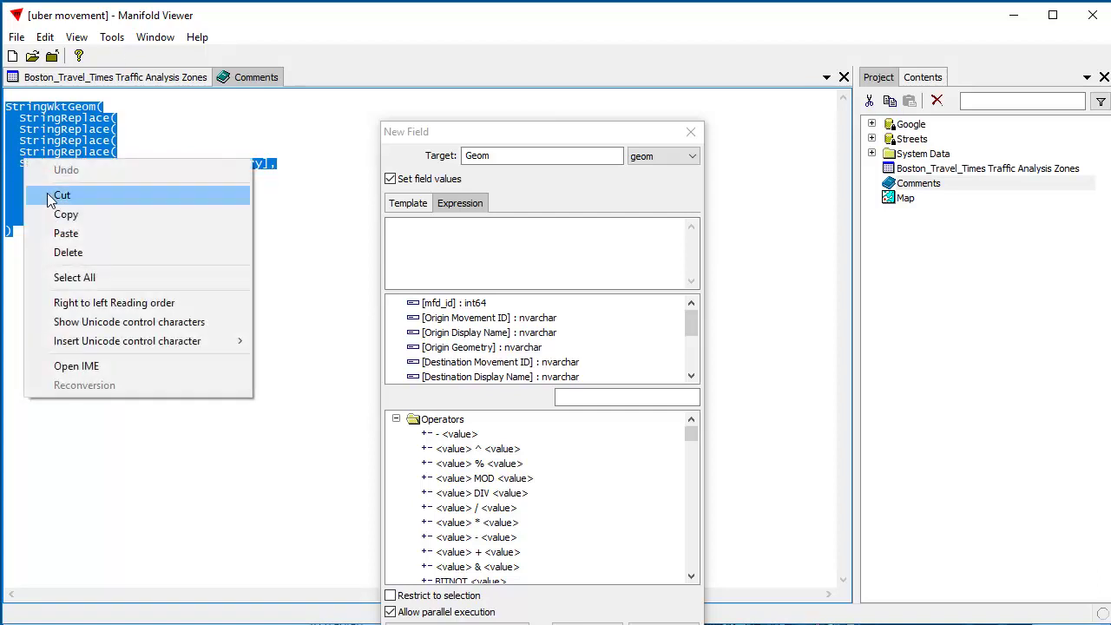
left_click(59, 215)
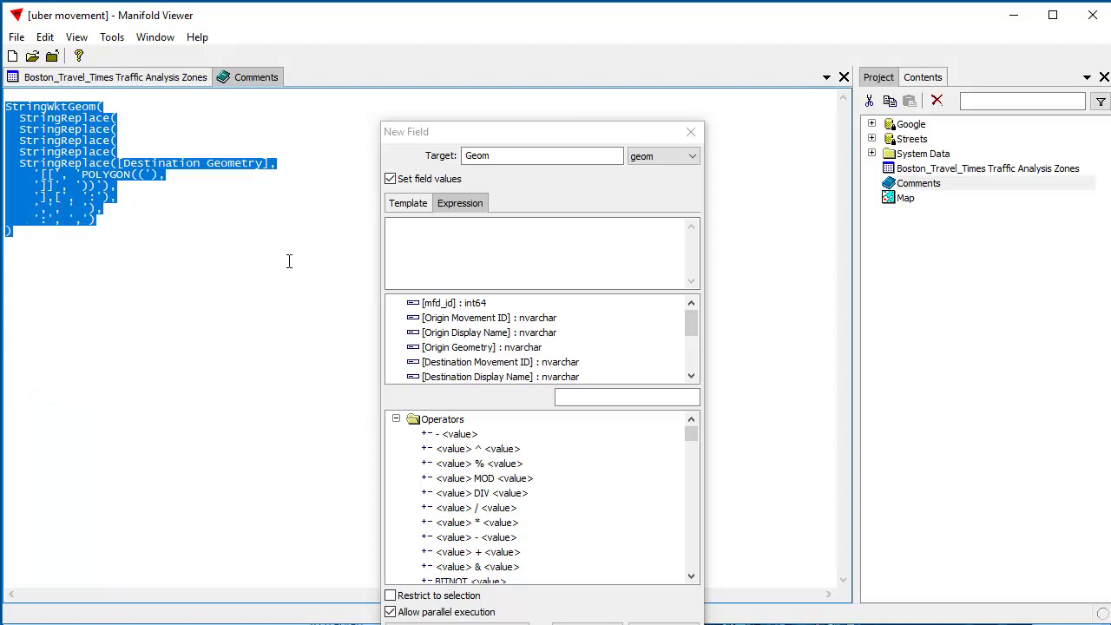
left_click(842, 77)
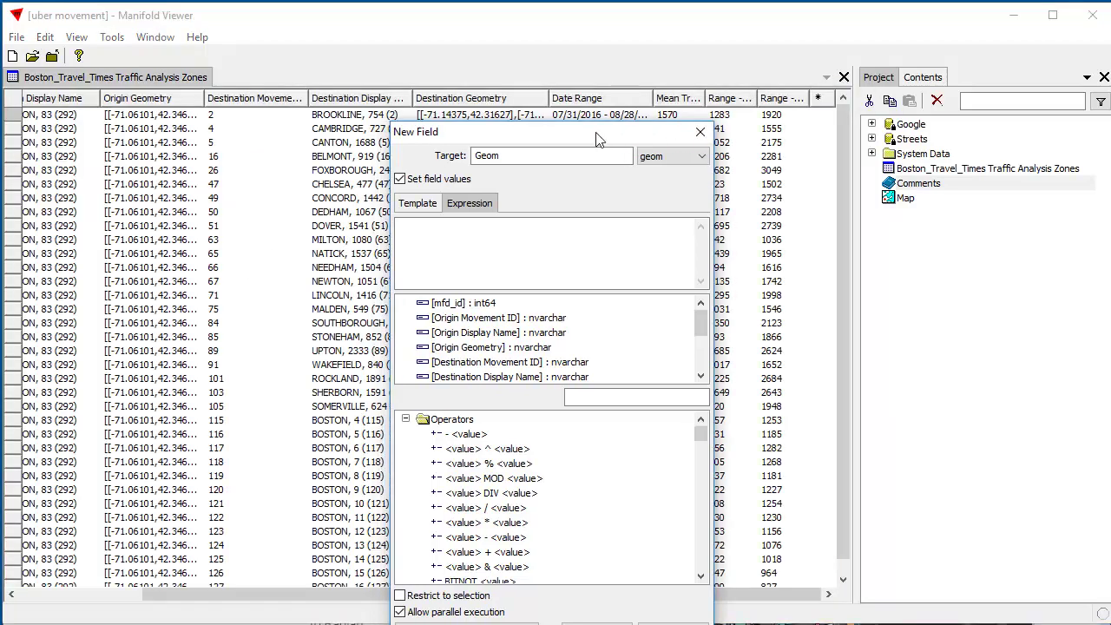
- Paste the StringWktGeom expression into the Geom field's expression box and add the field
left_click_drag(612, 134, 345, 61)
left_click(237, 158)
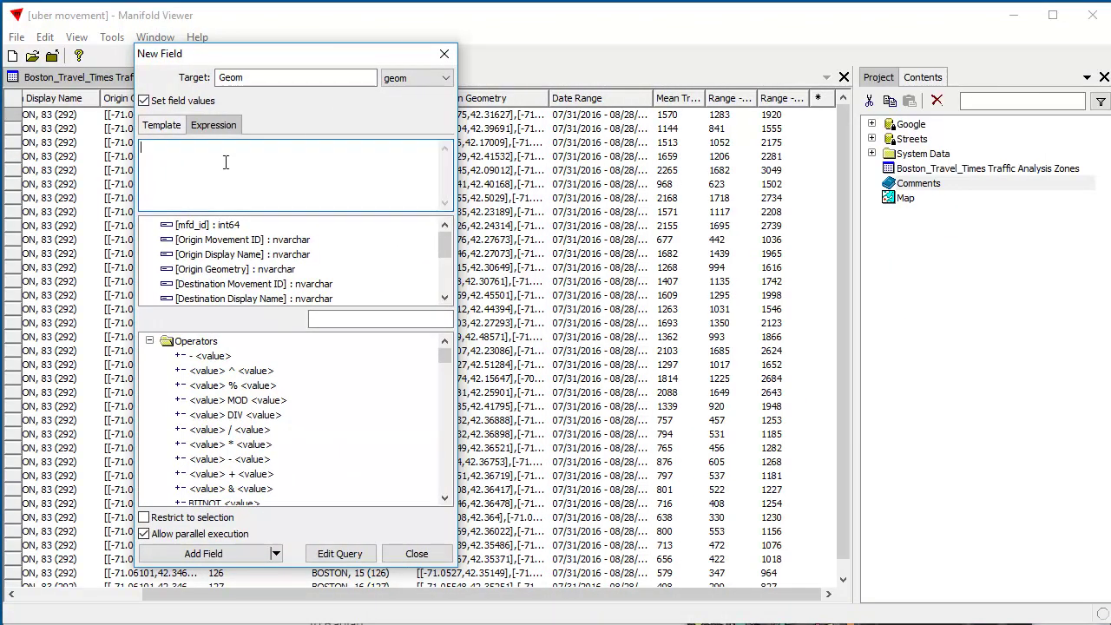
right_click(226, 162)
left_click(288, 236)
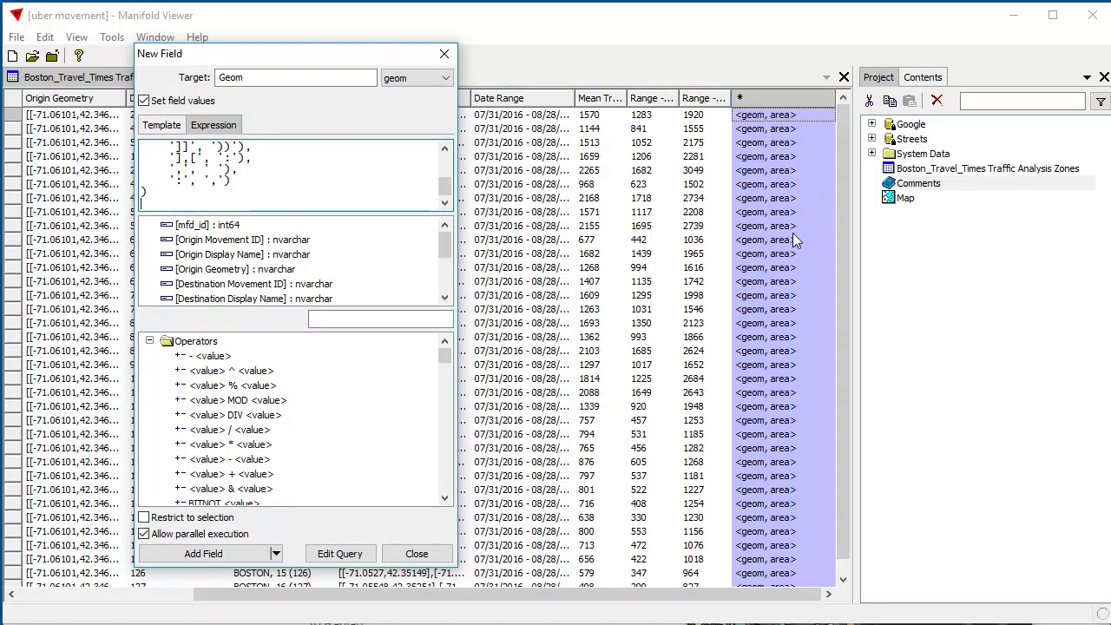
left_click_drag(305, 59, 207, 55)
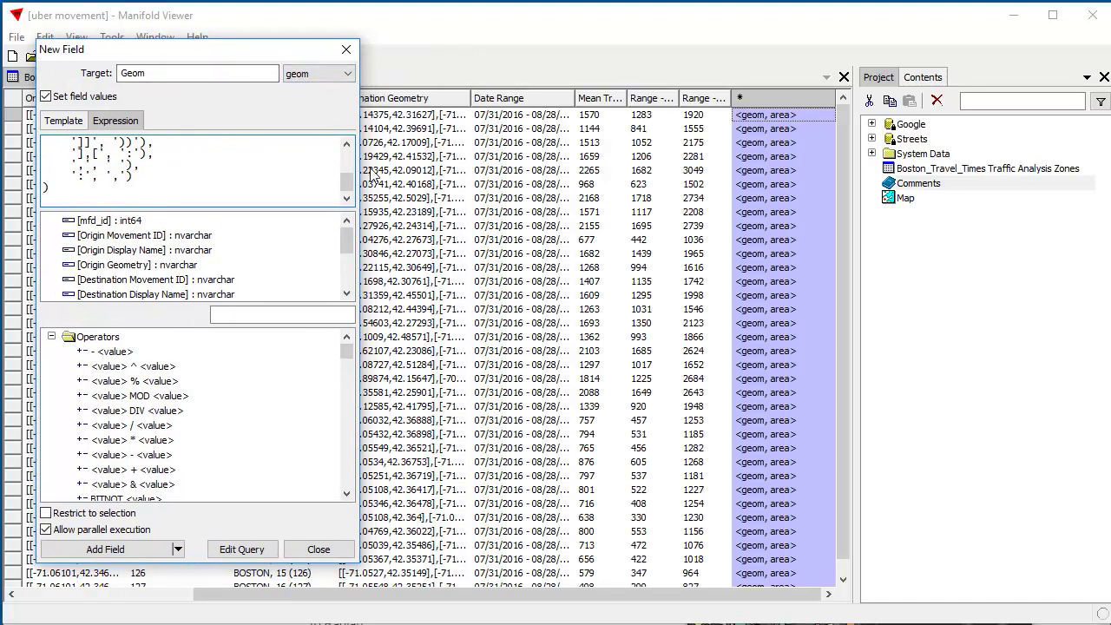
left_click_drag(344, 182, 351, 158)
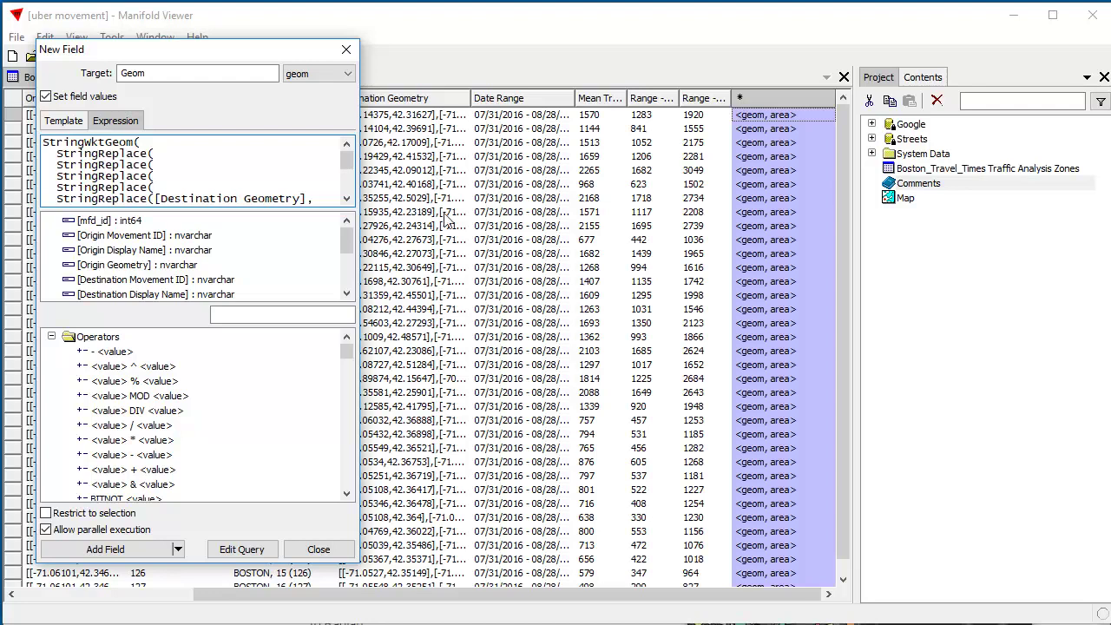
left_click(106, 548)
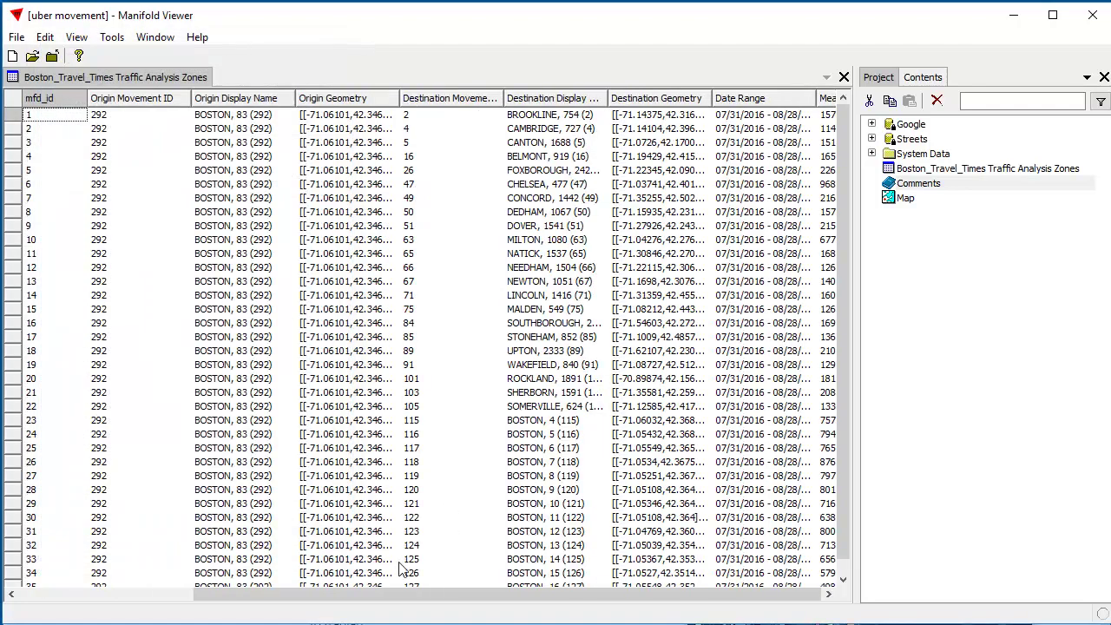
- Create a Latitude / Longitude drawing from the Boston travel-times table's Geom field
left_click(844, 76)
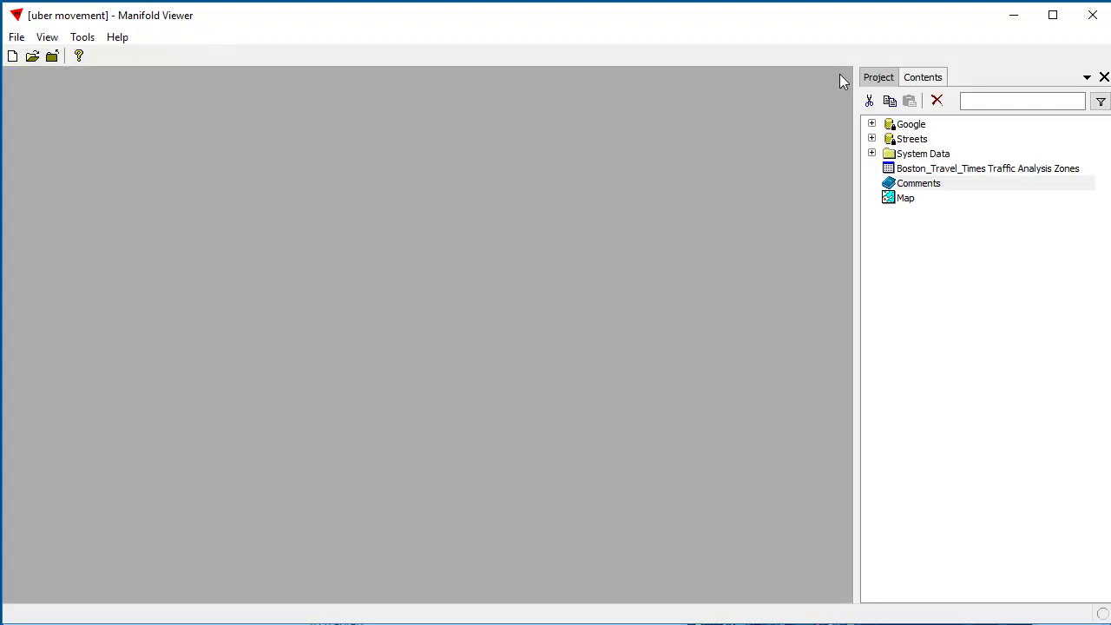
right_click(947, 171)
left_click(962, 200)
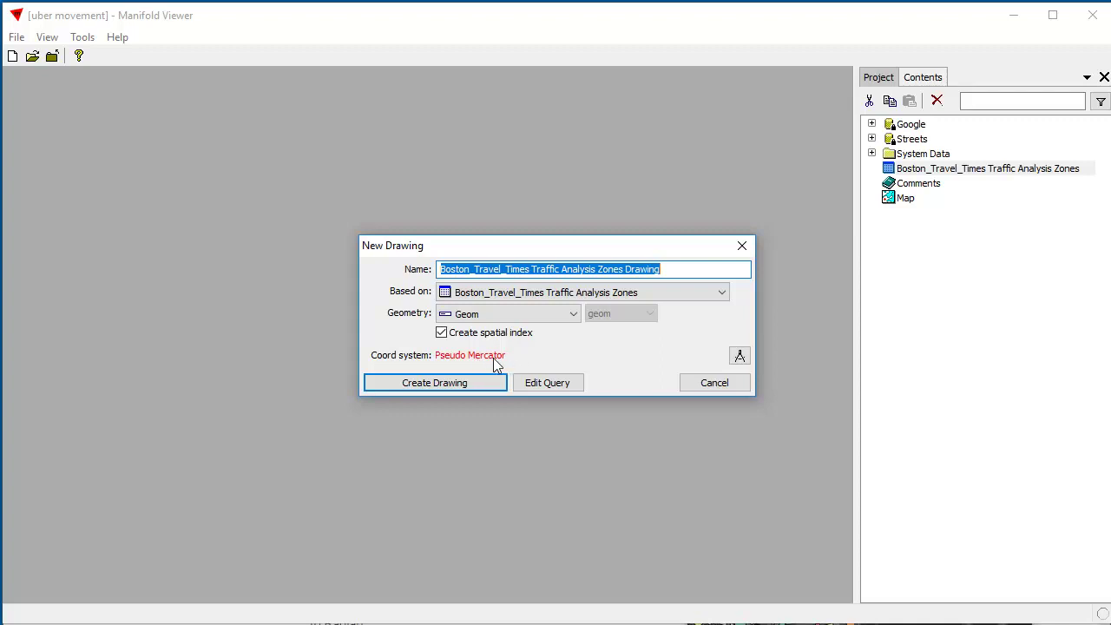
left_click(739, 357)
left_click(574, 399)
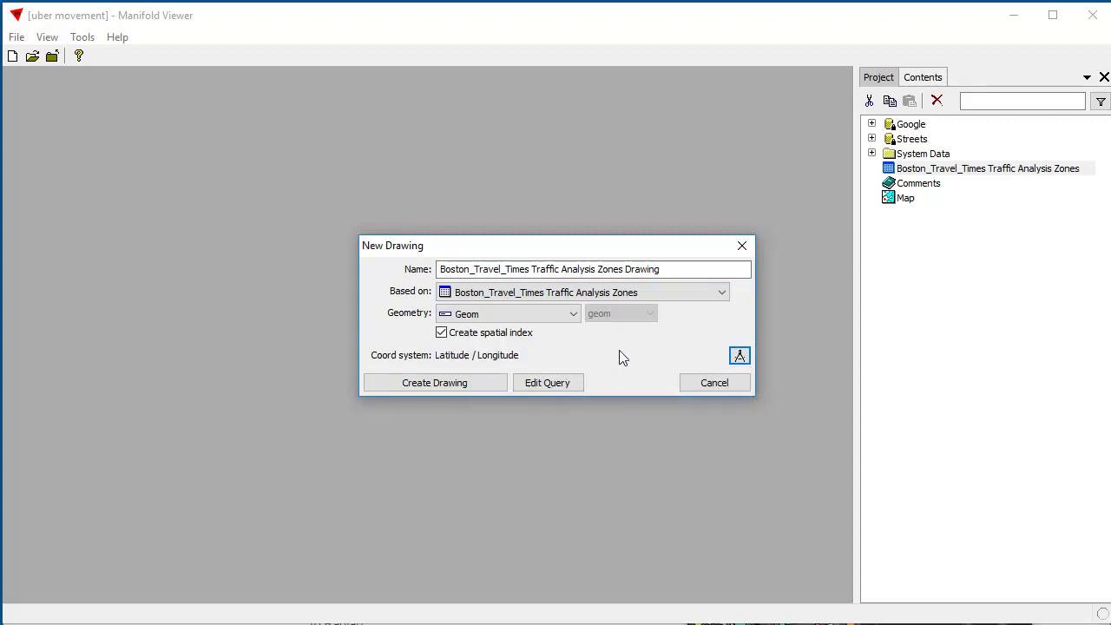
left_click(475, 383)
- Add the Traffic Analysis Zones Drawing as a layer on the Google Map, zoomed to Boston
double_click(981, 191)
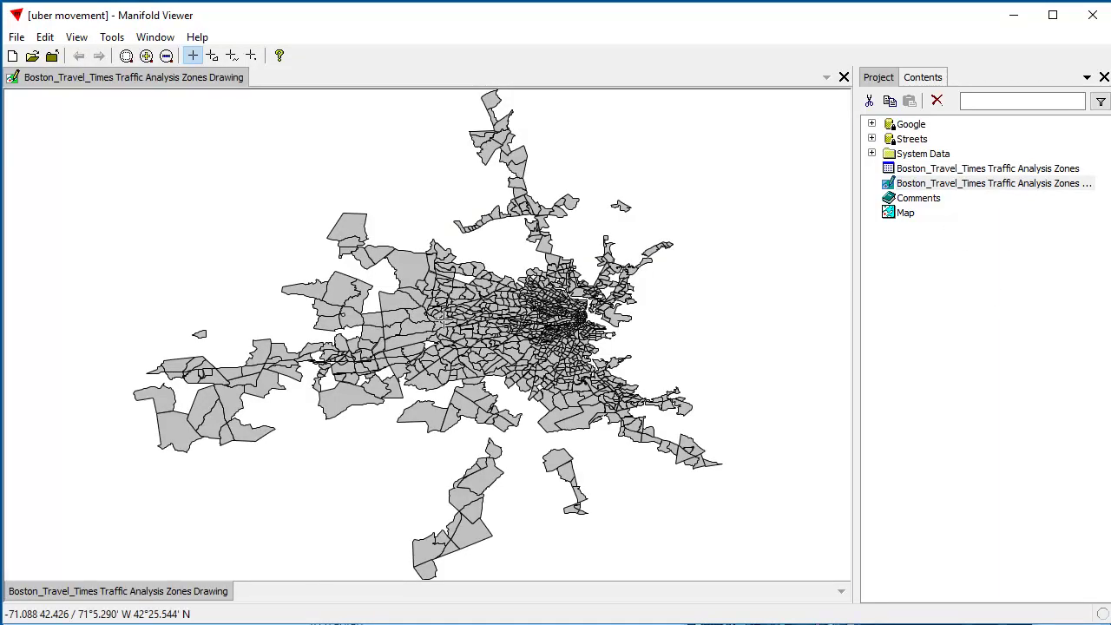
left_click(843, 79)
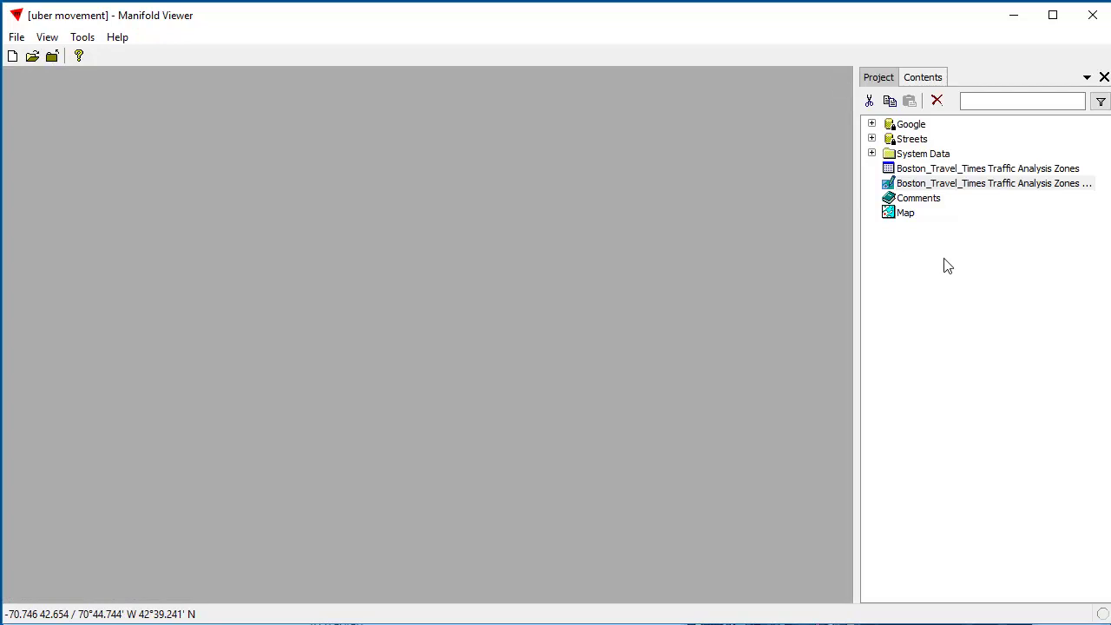
double_click(907, 215)
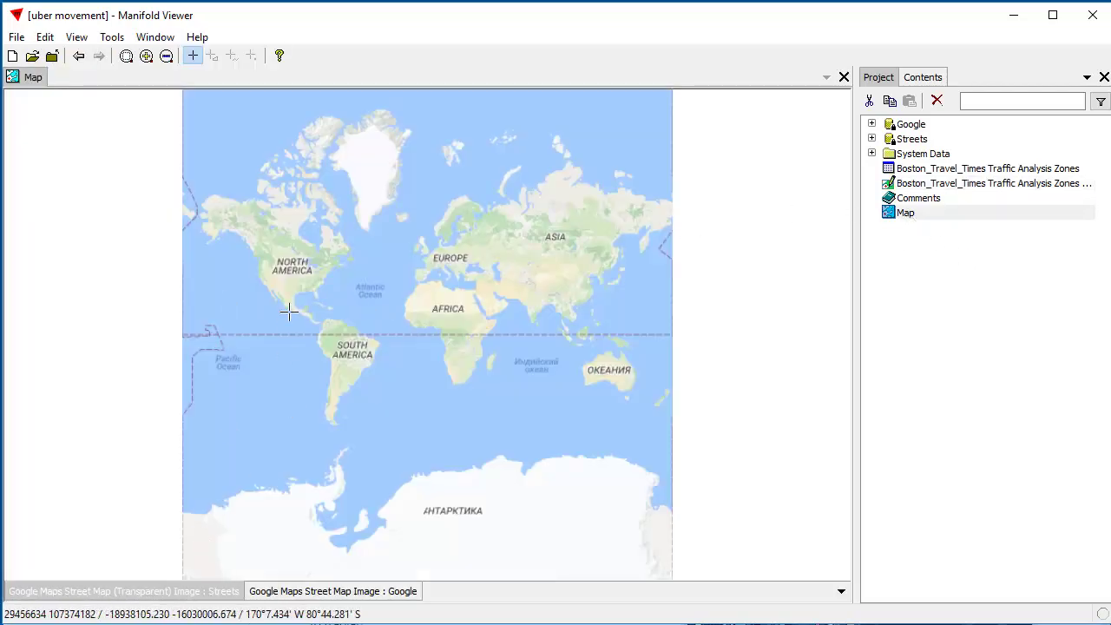
left_click_drag(311, 269, 330, 287)
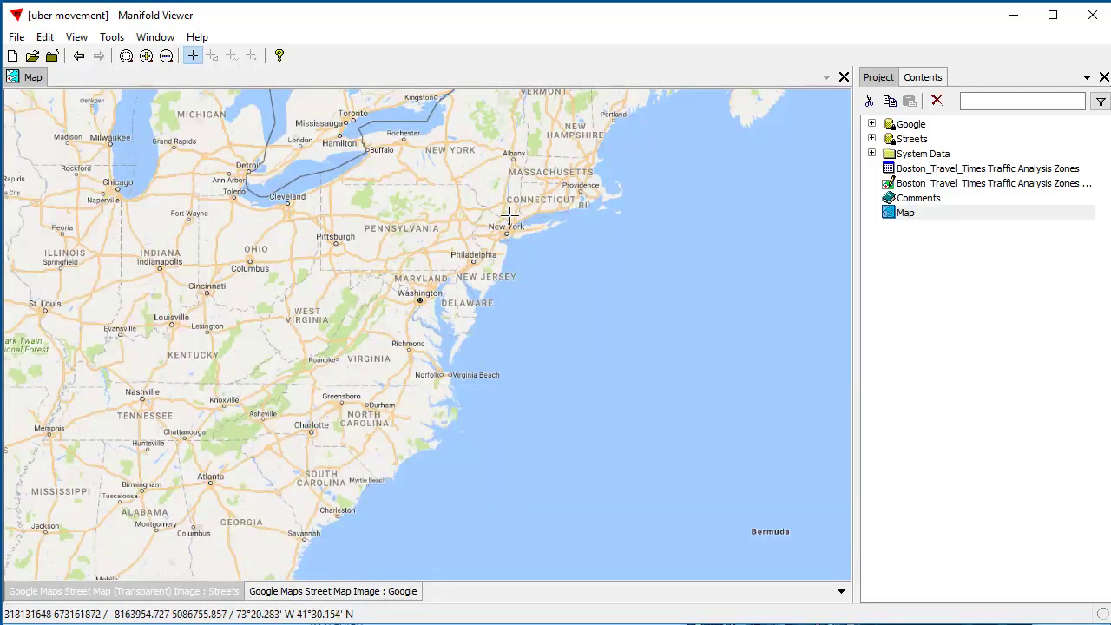
left_click_drag(569, 158, 608, 197)
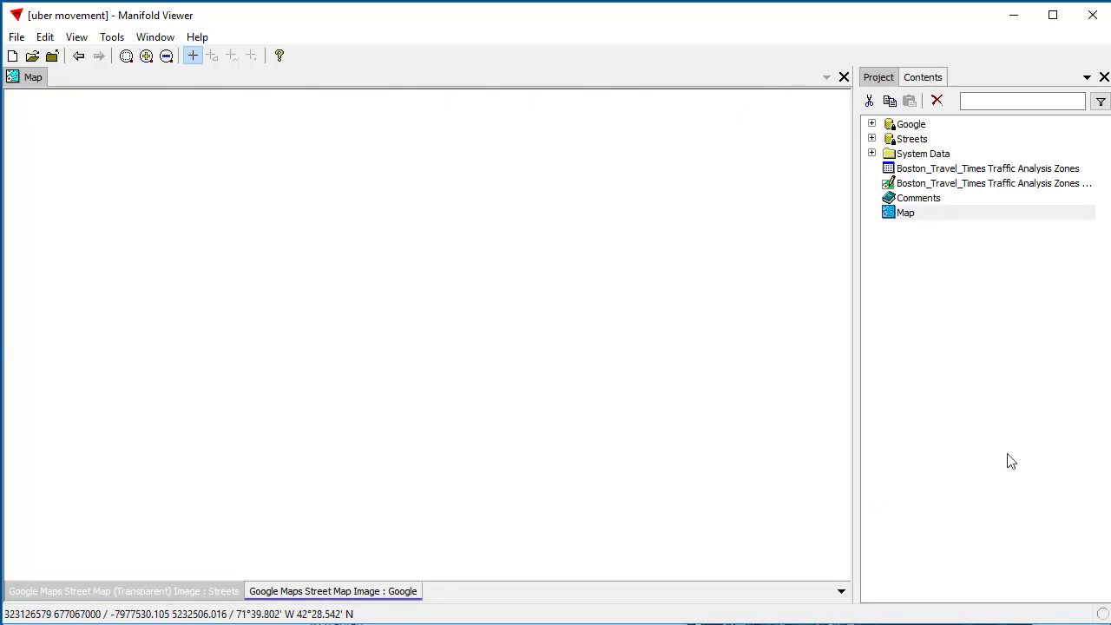
mouse_move(929, 187)
left_mouse_down()
mouse_move(944, 181)
mouse_move(567, 246)
mouse_move(416, 248)
left_mouse_up()
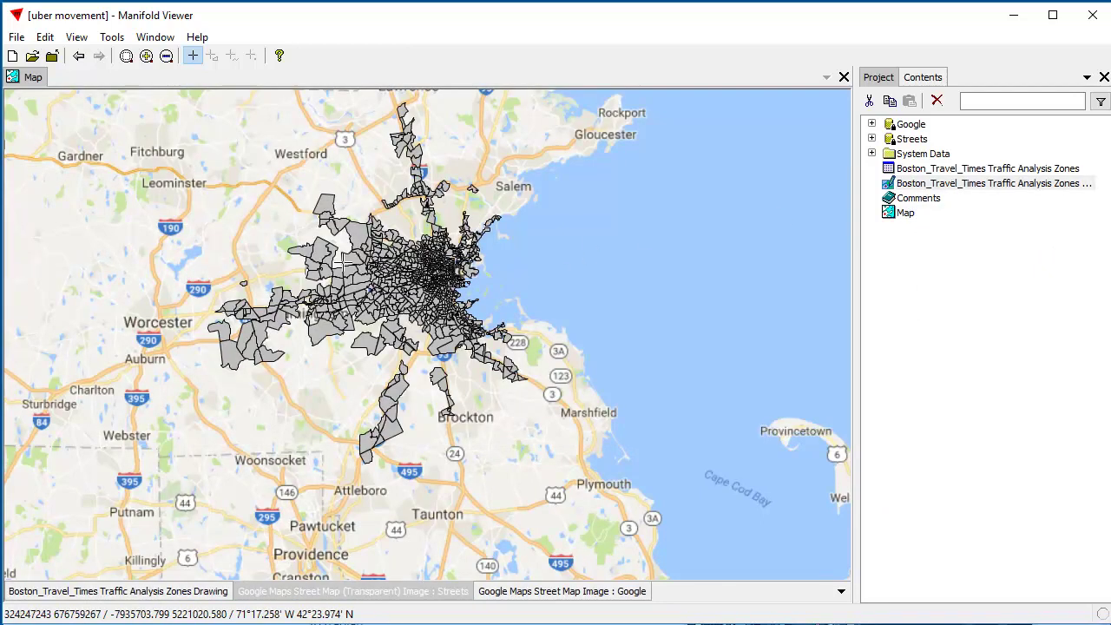
left_click_drag(264, 152, 531, 440)
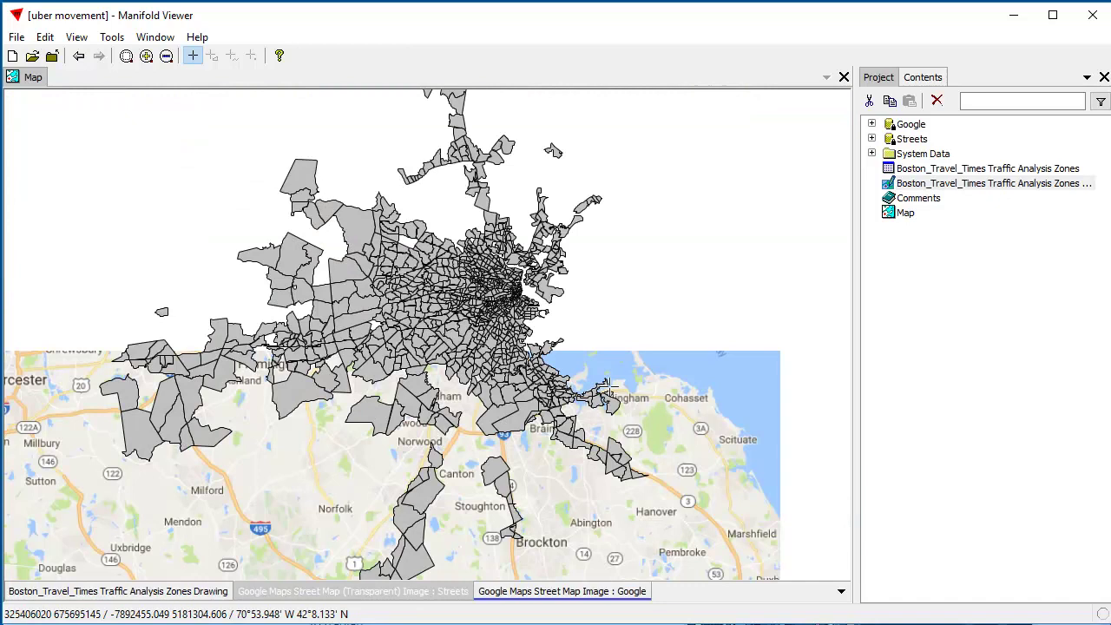
- Drive the zones layer's fill colour from Mean Travel Time (Seconds)
left_click(197, 594)
left_click(45, 36)
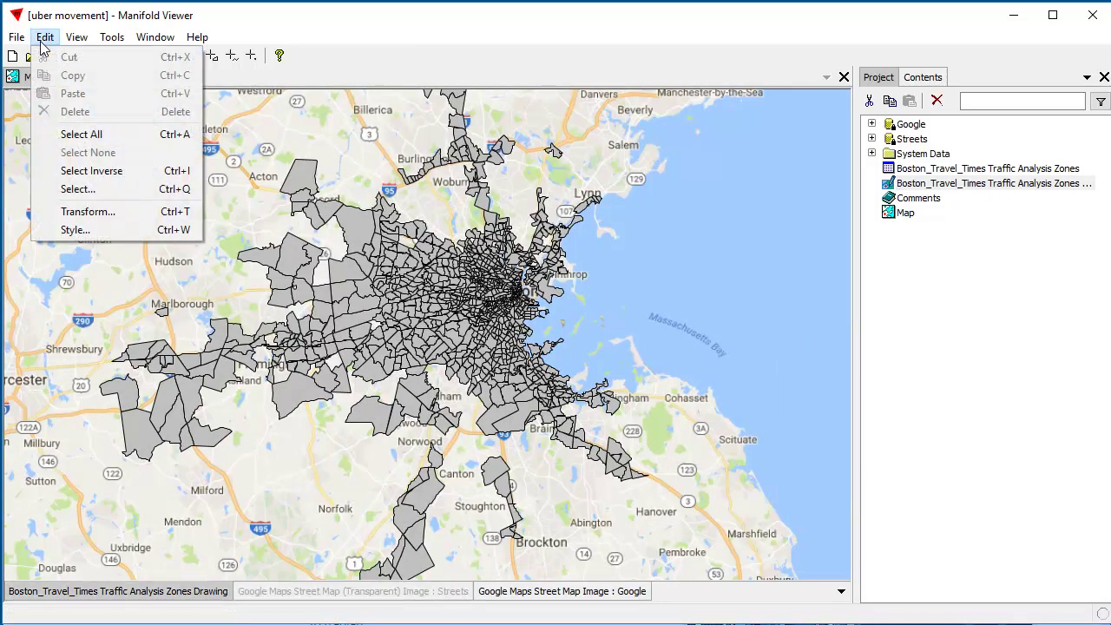
left_click(87, 230)
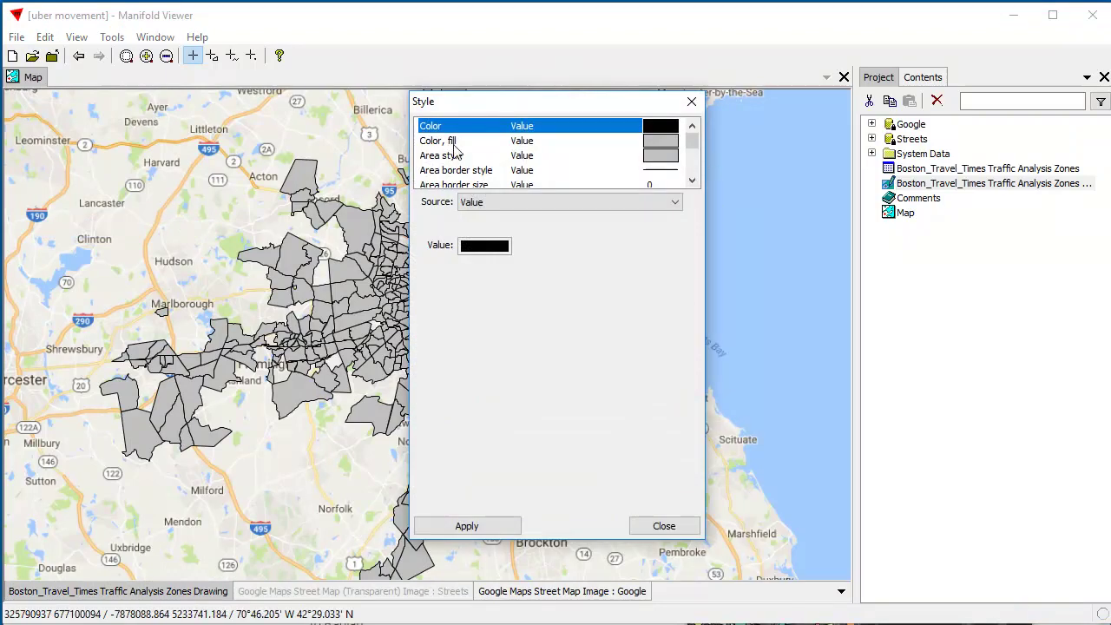
left_click(665, 143)
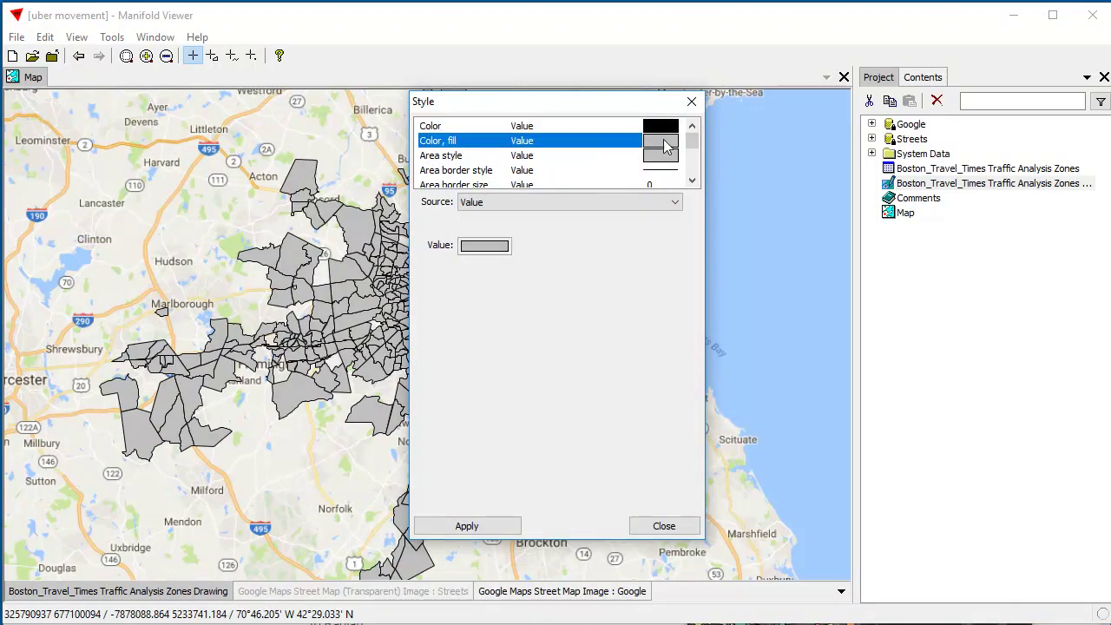
left_click(675, 202)
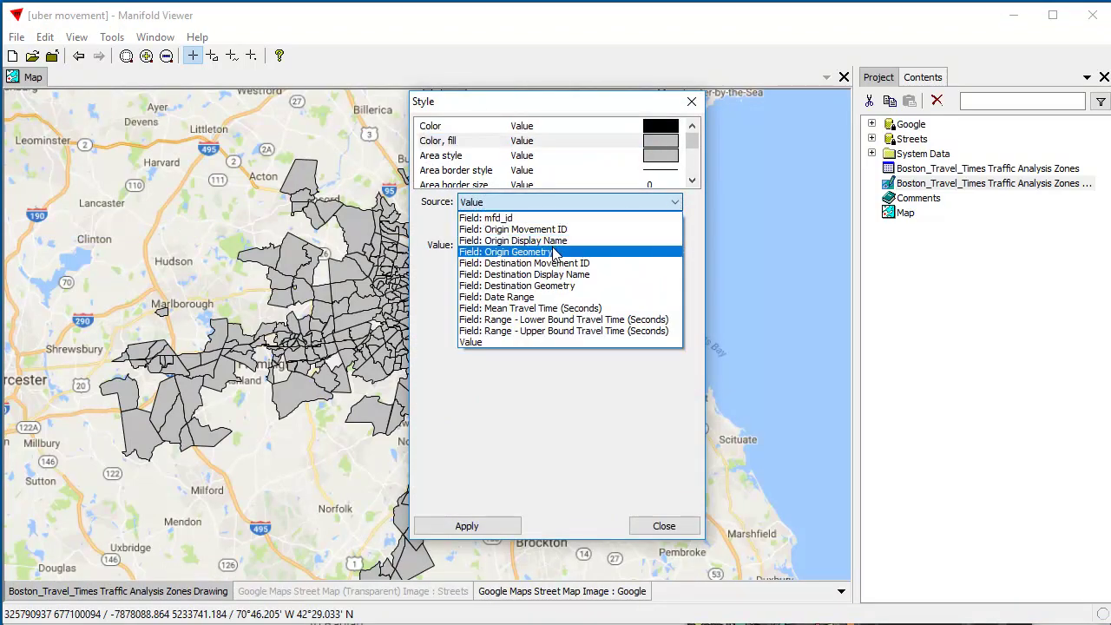
left_click(563, 308)
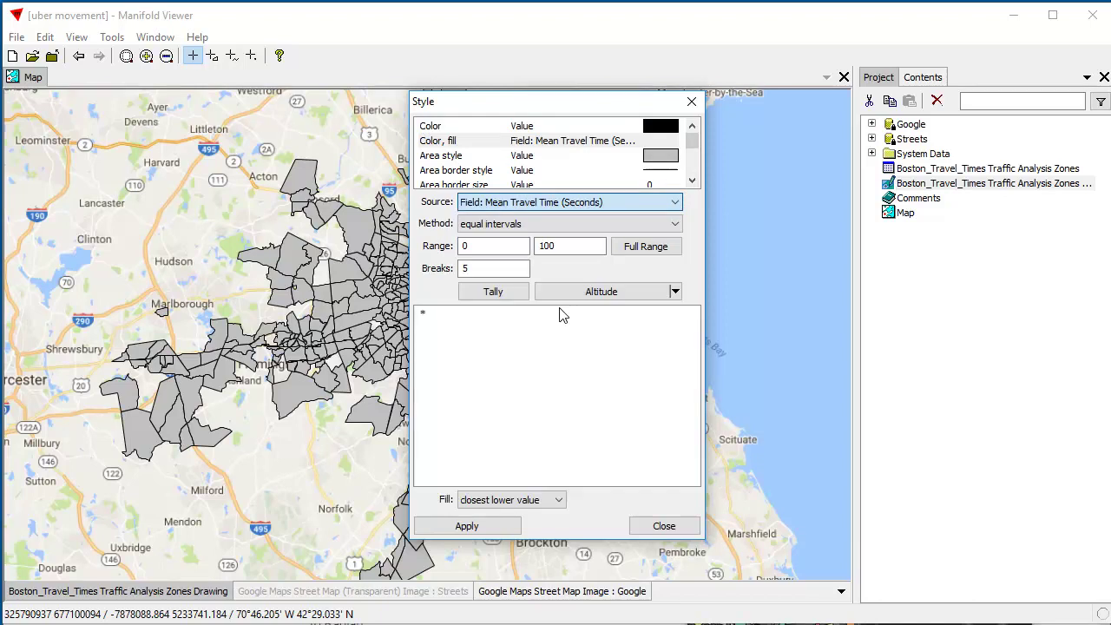
- Tally 10 natural-breaks classes over the full 50–2626 range
double_click(473, 268)
type("10")
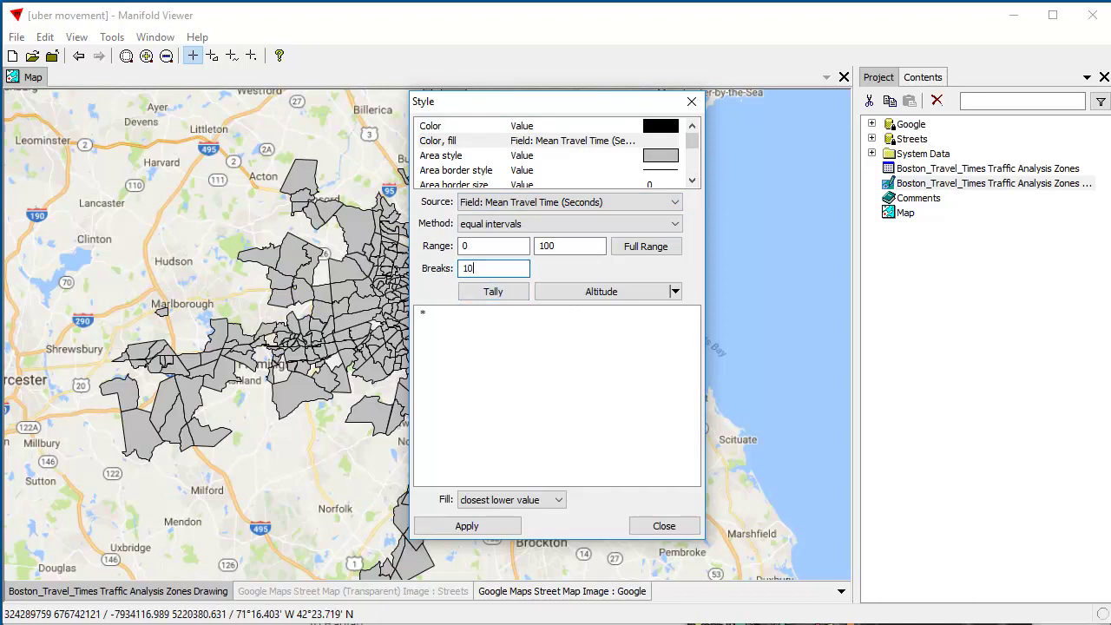
left_click(665, 248)
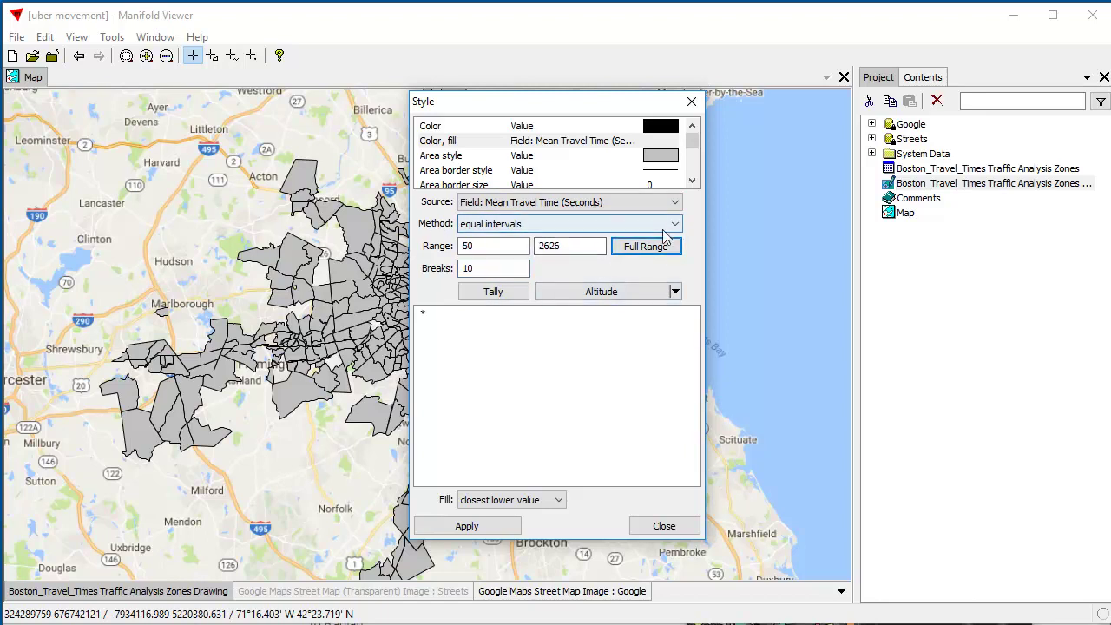
left_click(675, 224)
left_click(518, 276)
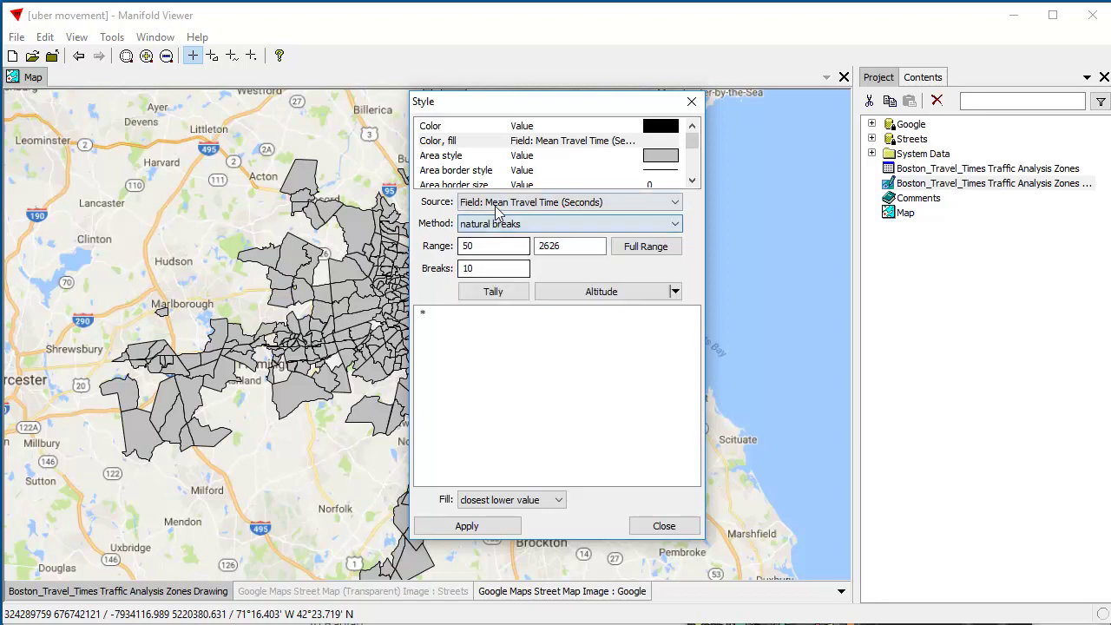
left_click(492, 292)
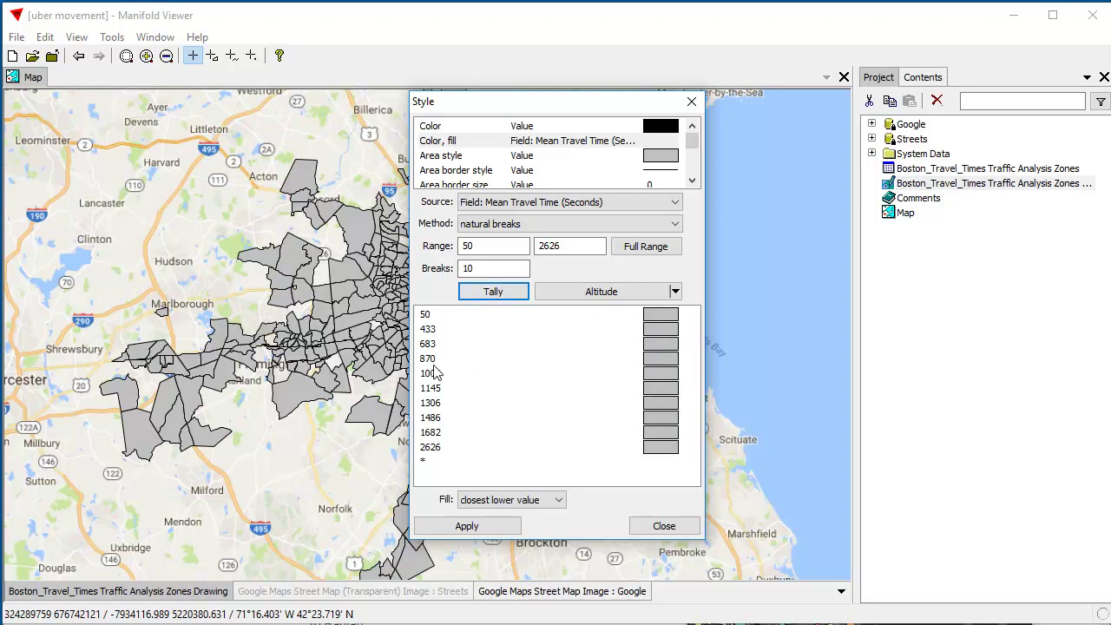
left_click(675, 292)
- Color the zone breaks with CB Spectral, reversed so purple marks the shortest travel times
mouse_move(612, 36)
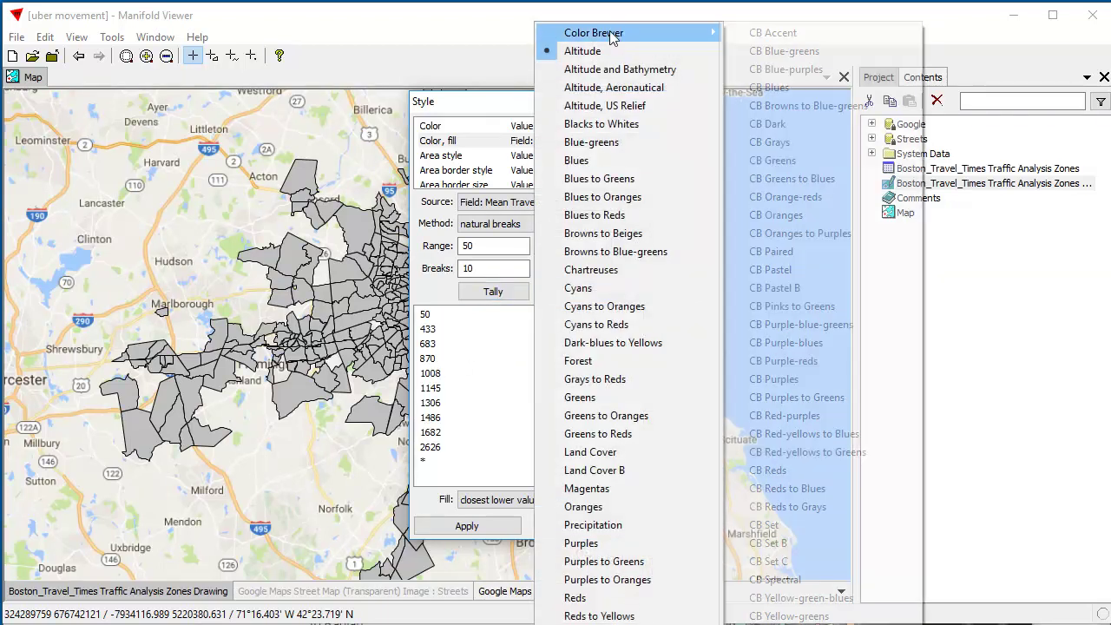
left_click(825, 587)
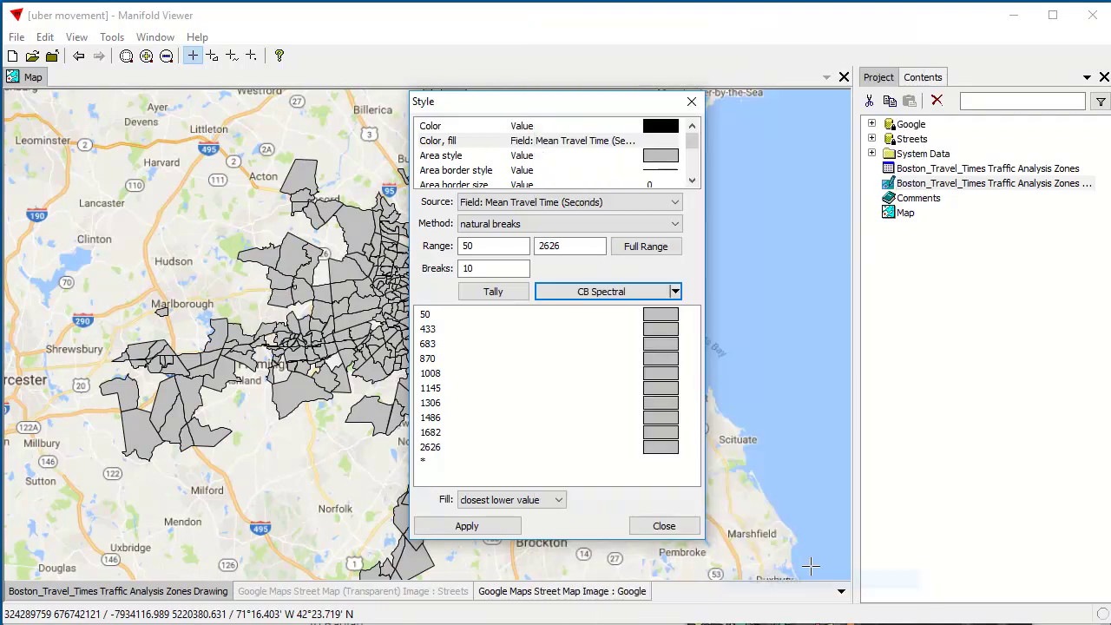
left_click(585, 388)
key("ctrl+a")
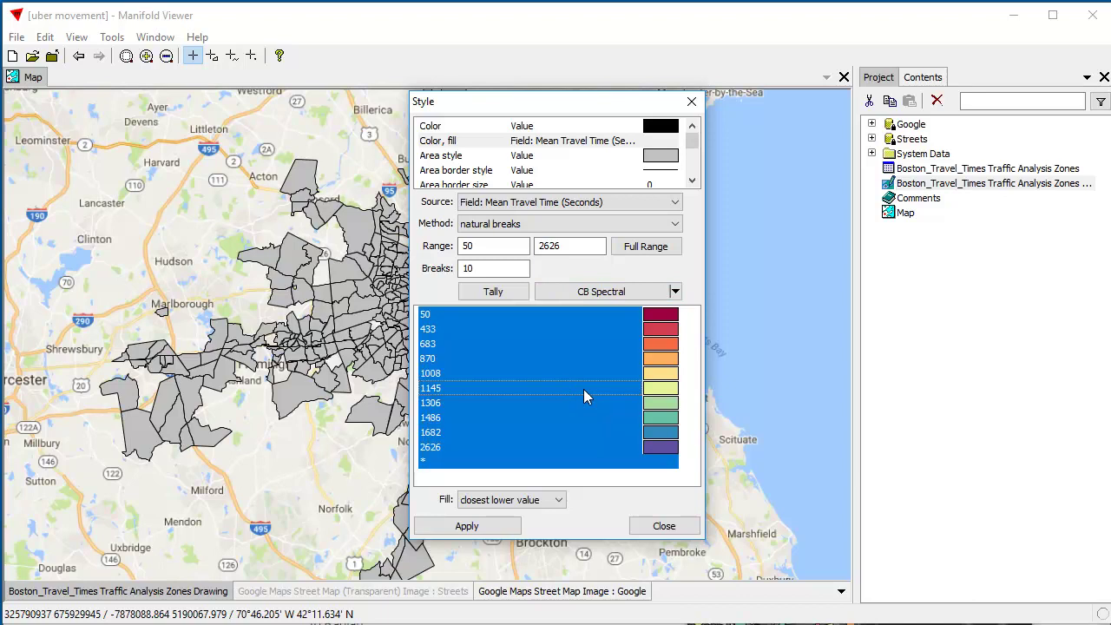
right_click(568, 377)
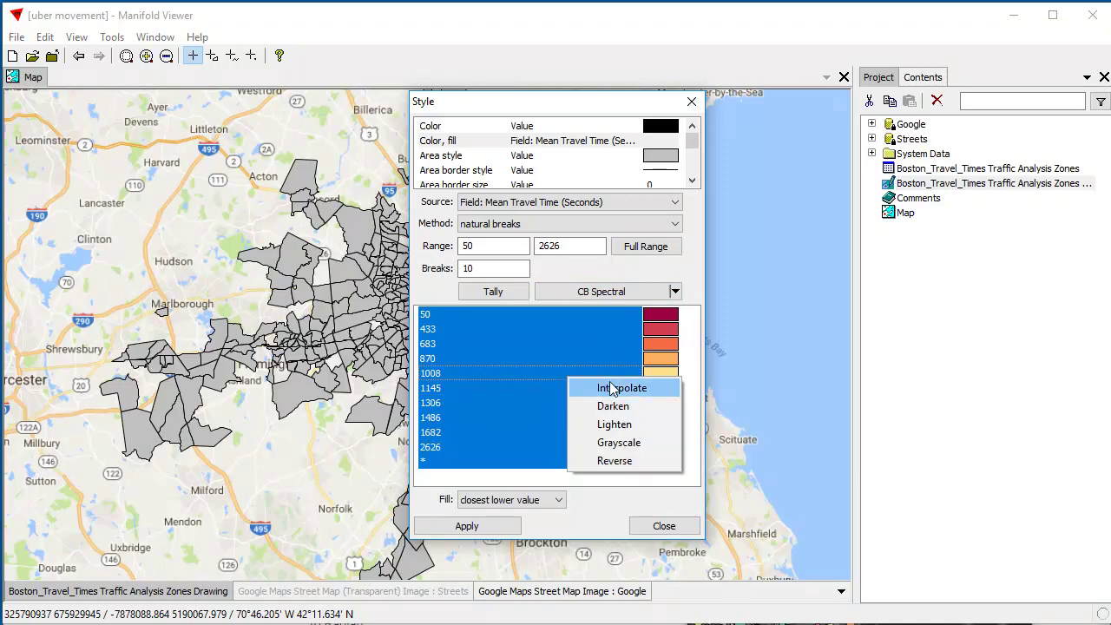
left_click(625, 460)
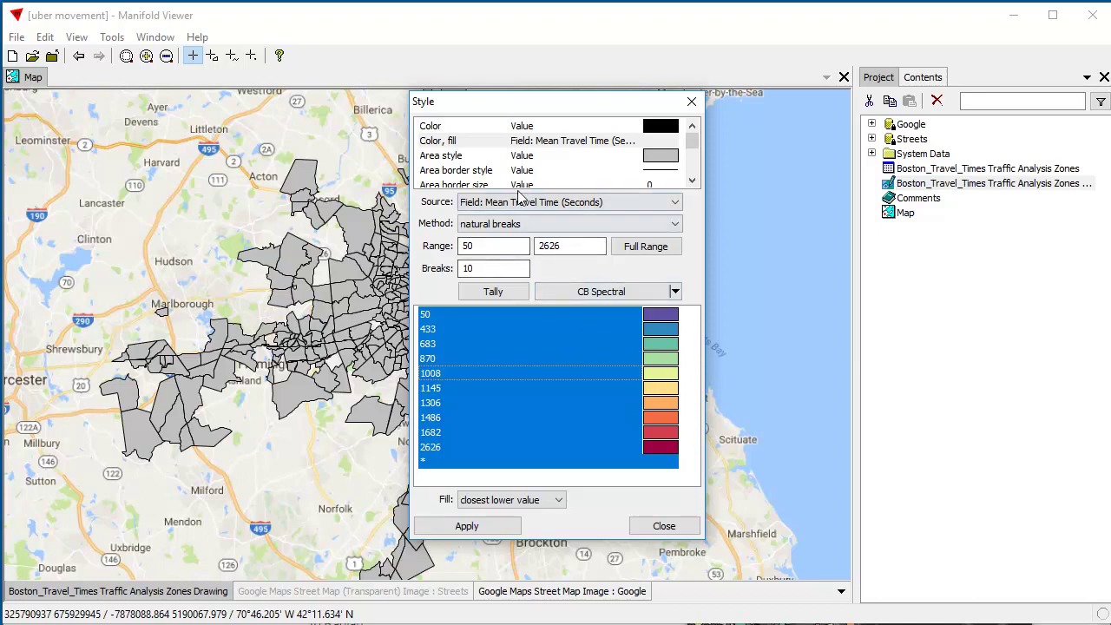
left_click(508, 531)
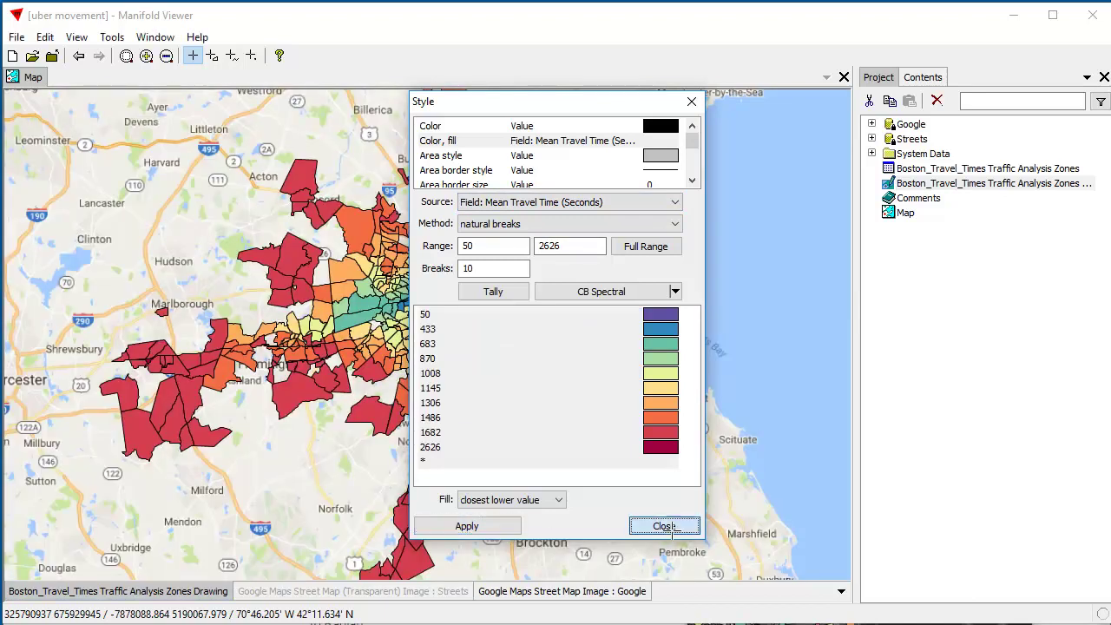
left_click(664, 526)
- Zoom into central Boston and check the travel-time records of a central and a southwestern zone
left_click_drag(399, 231, 568, 370)
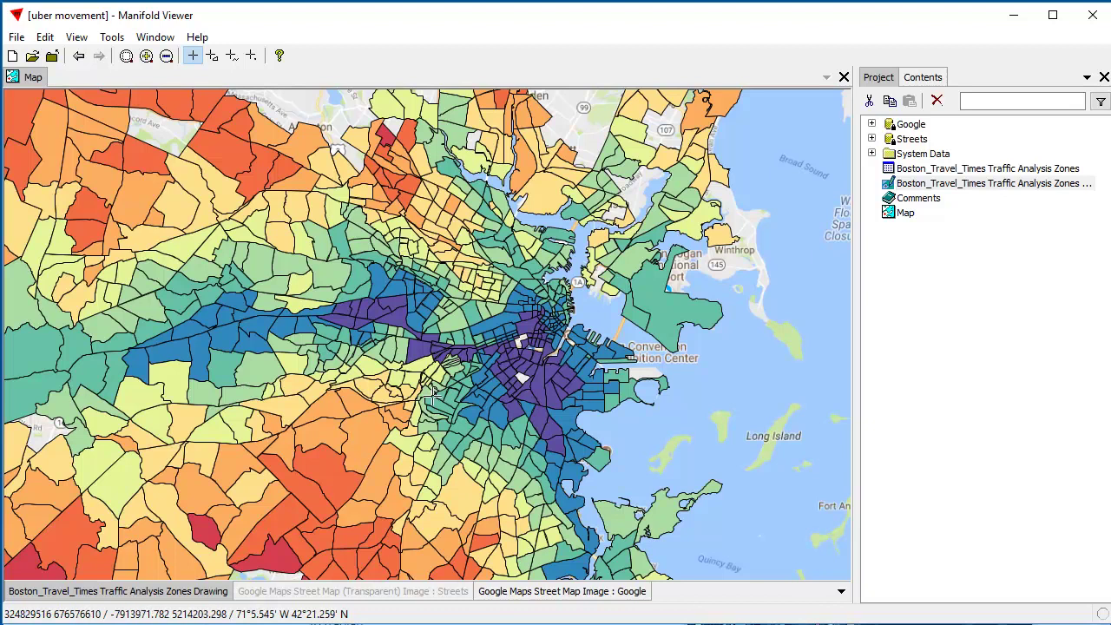
left_click(491, 327, "alt")
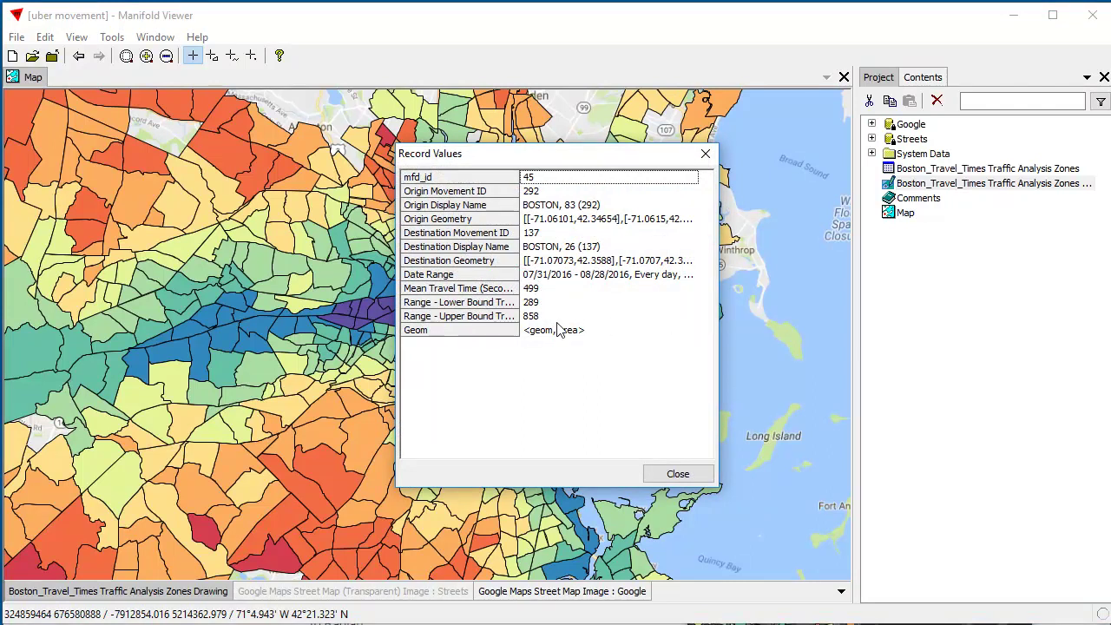
left_click(677, 473)
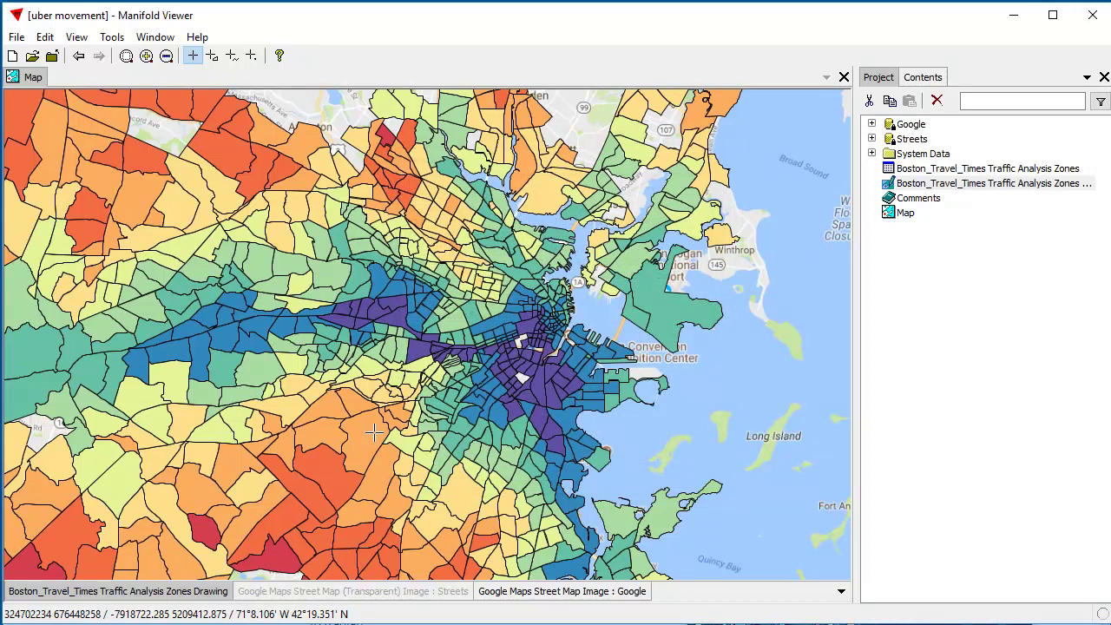
left_click(374, 432, "alt")
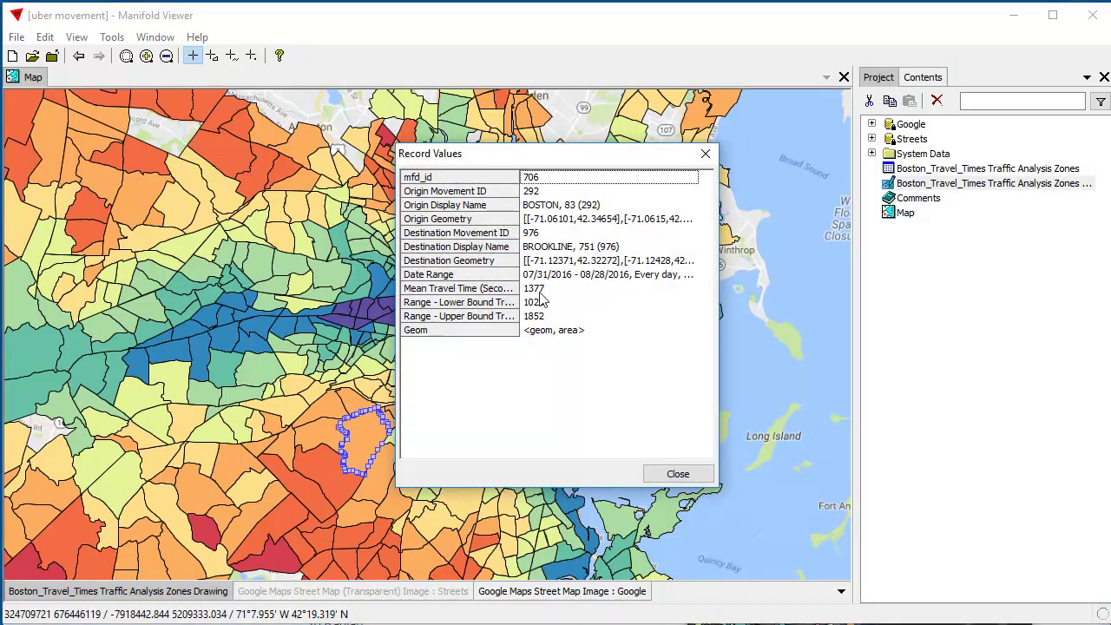
left_click(678, 473)
scroll(686, 391, "down", 3)
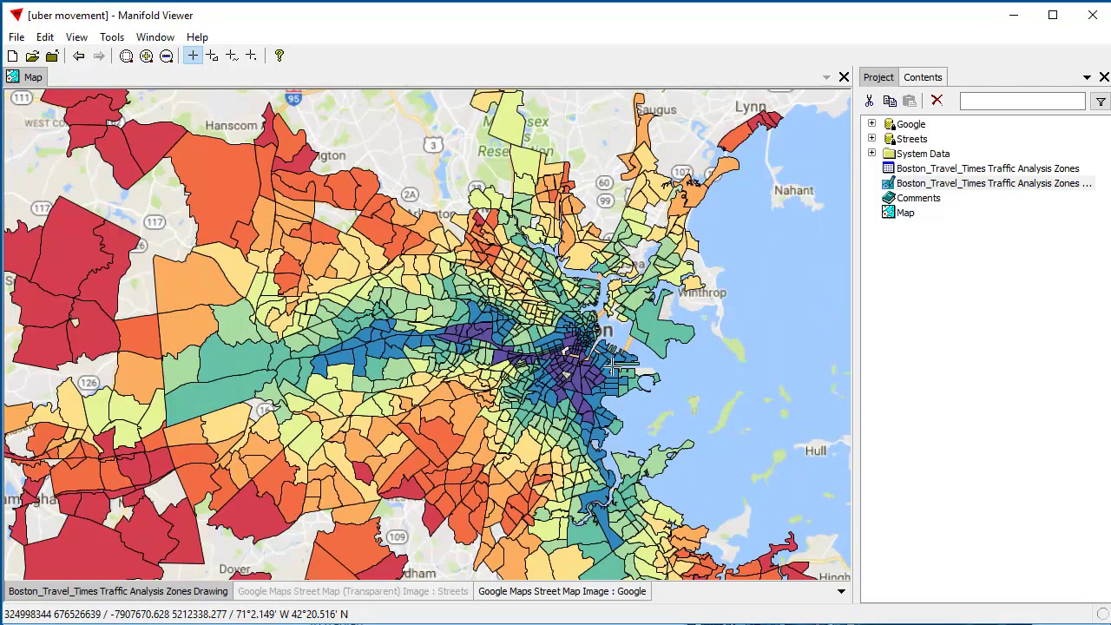
scroll(660, 416, "up", 2)
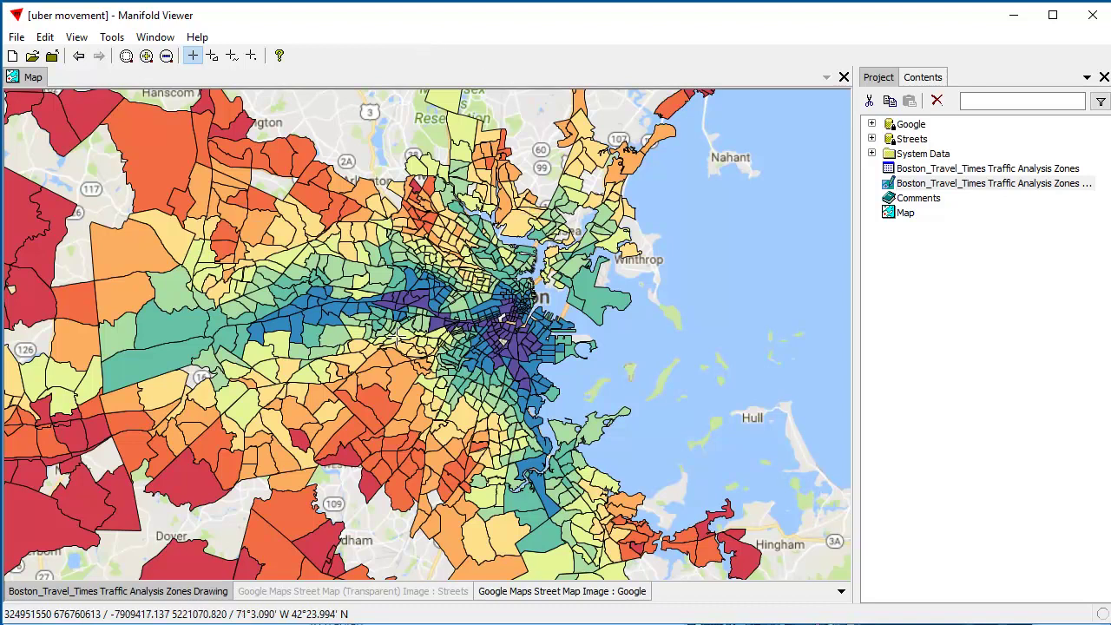
key("alt+Tab")
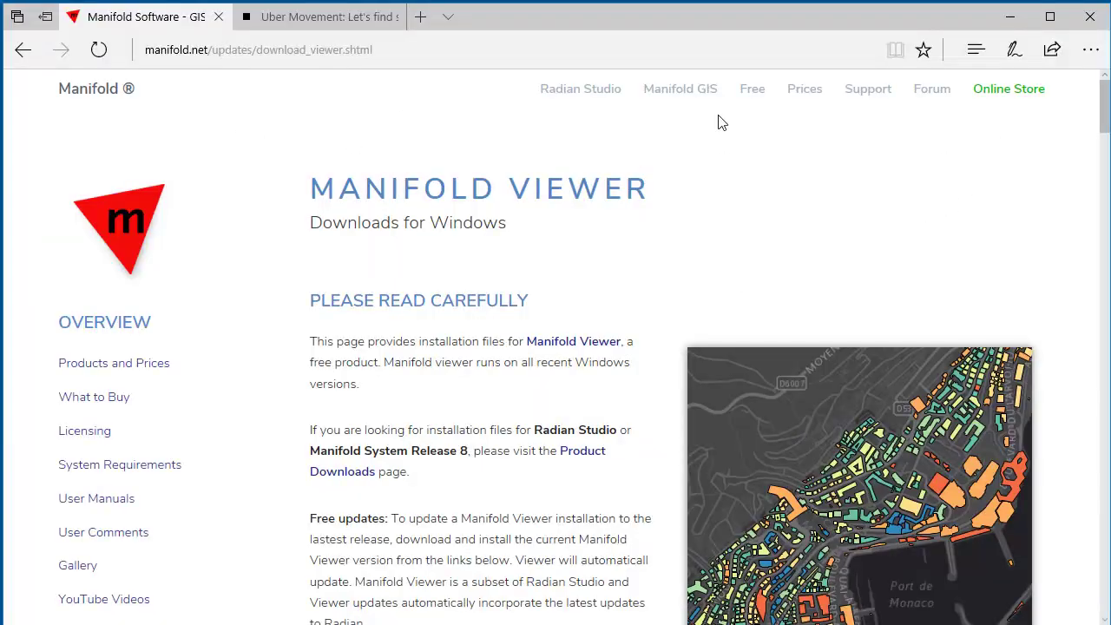
left_click(587, 94)
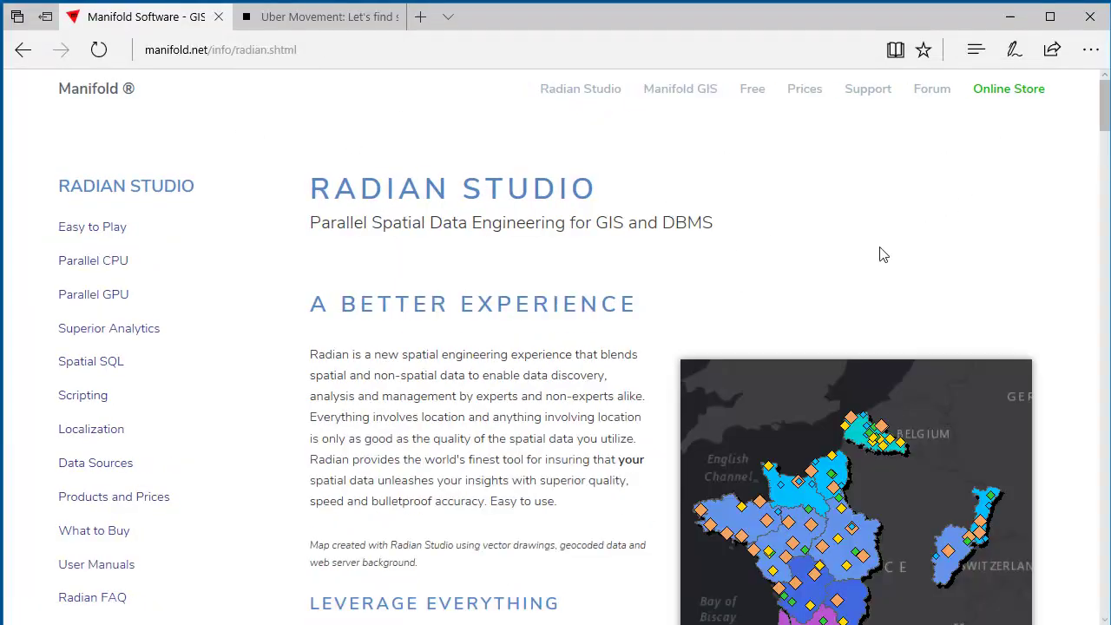
scroll(885, 234, "down", 6)
scroll(891, 224, "down", 10)
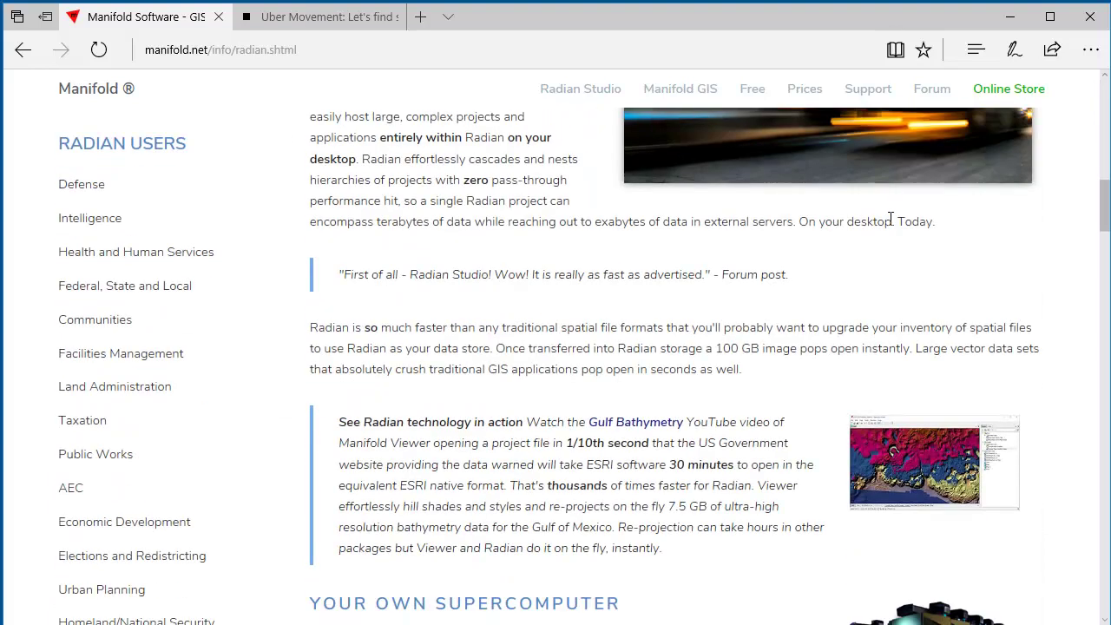
scroll(891, 227, "up", 15)
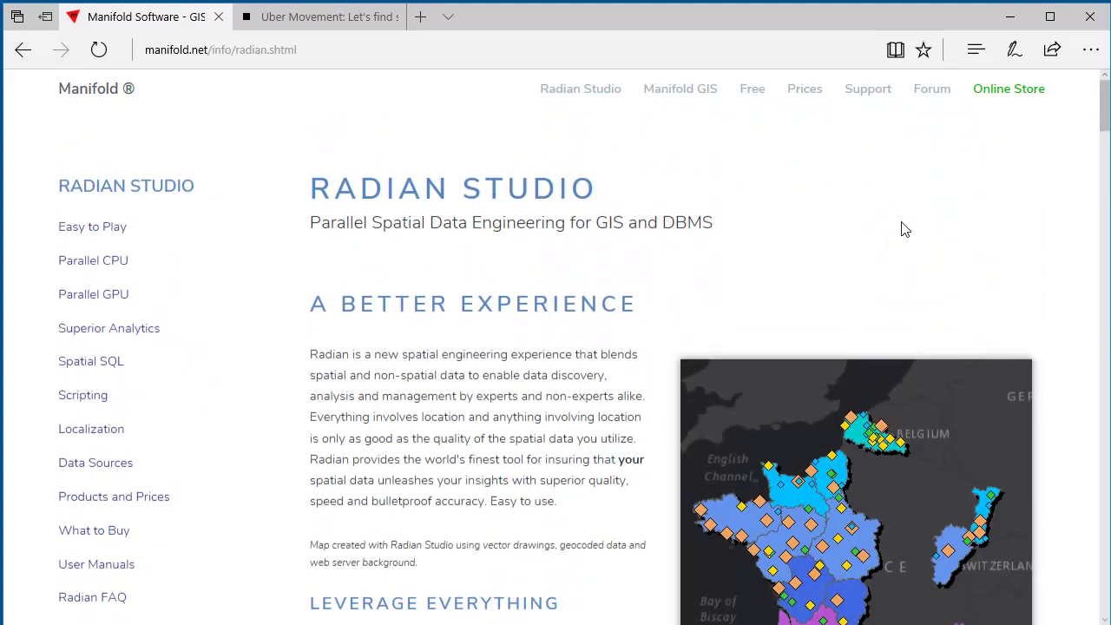
left_click(291, 17)
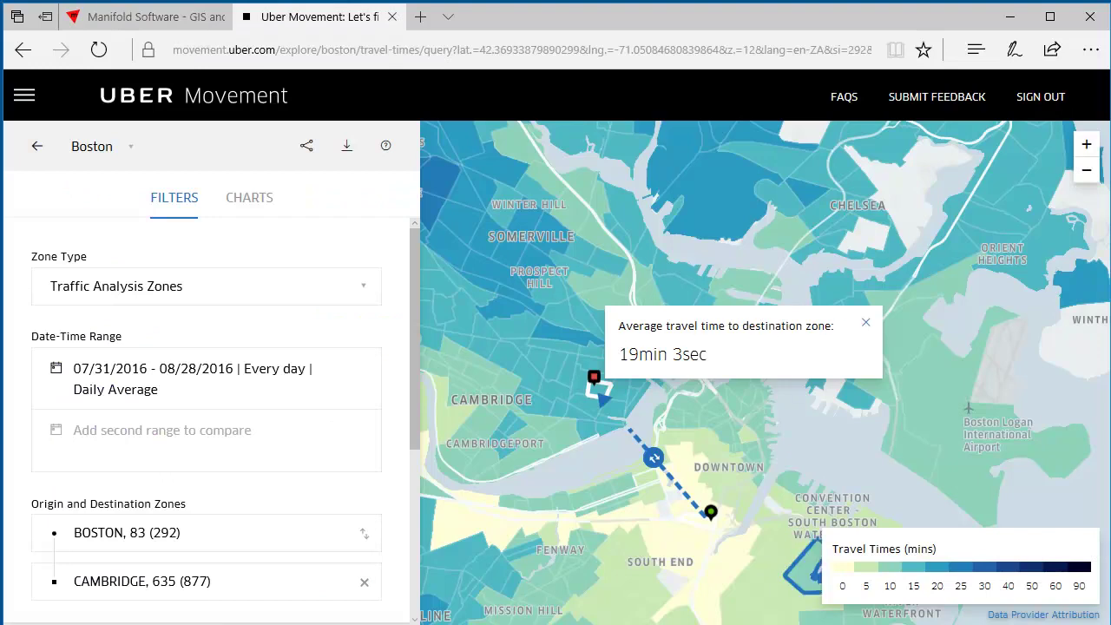
key("alt+Tab")
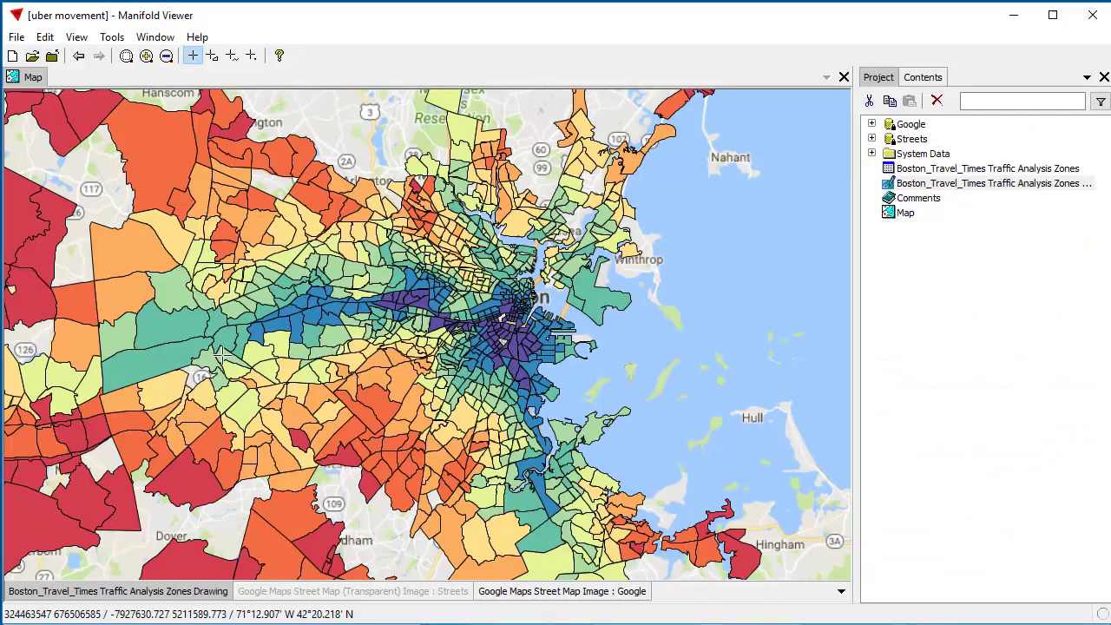